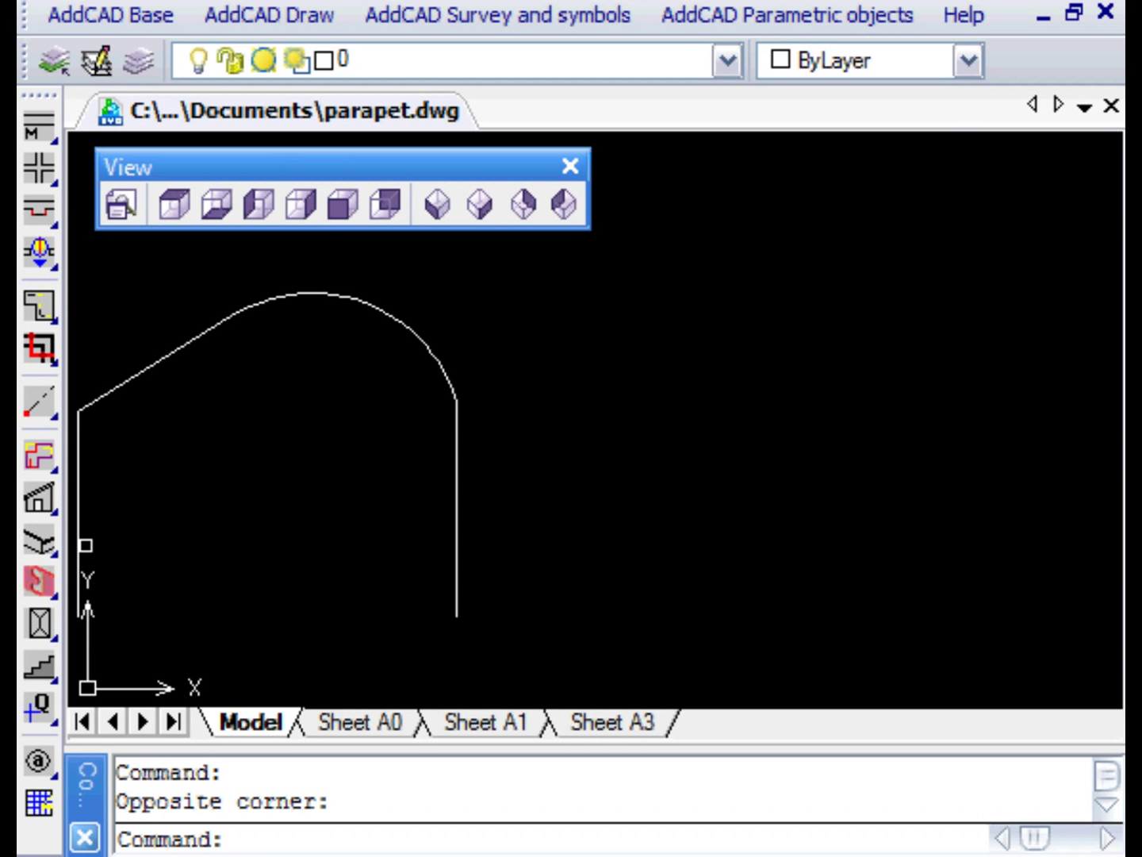
Start a parapet and trace three points on the right, a vertical run then a sloped run
left_click(39, 544)
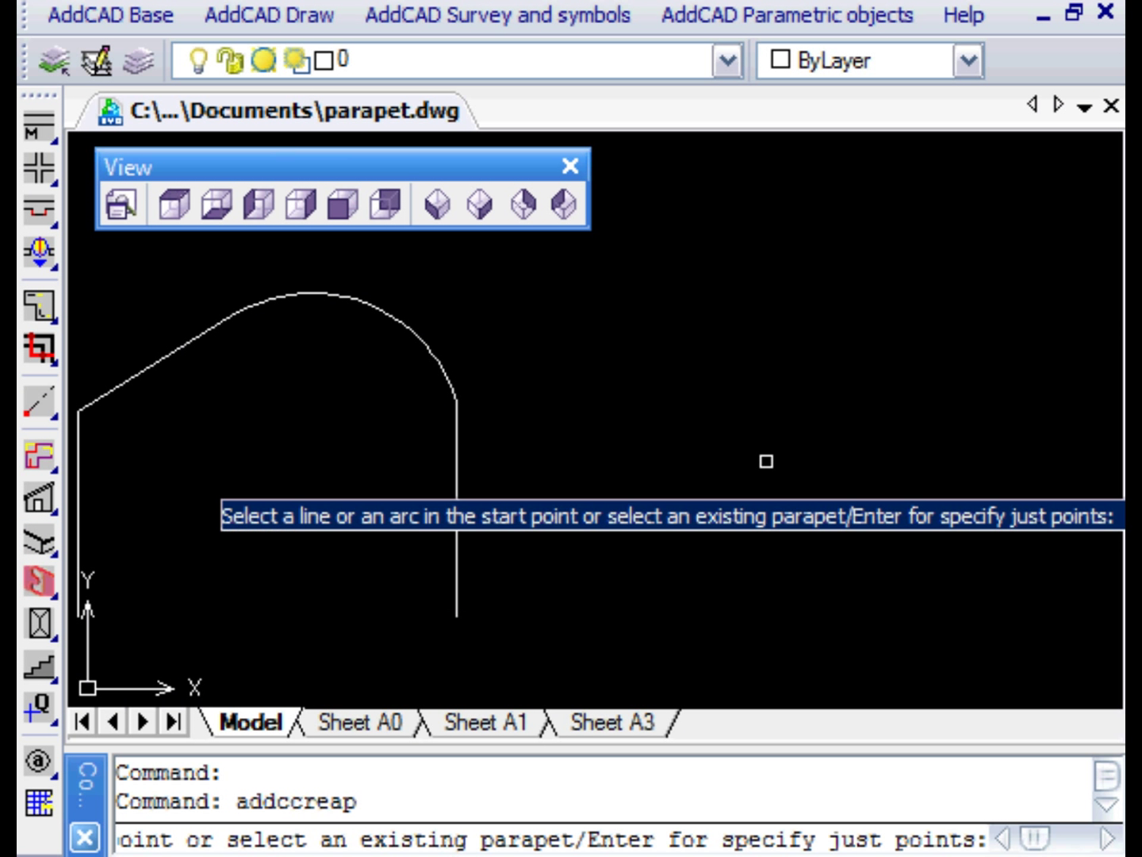
key("Return")
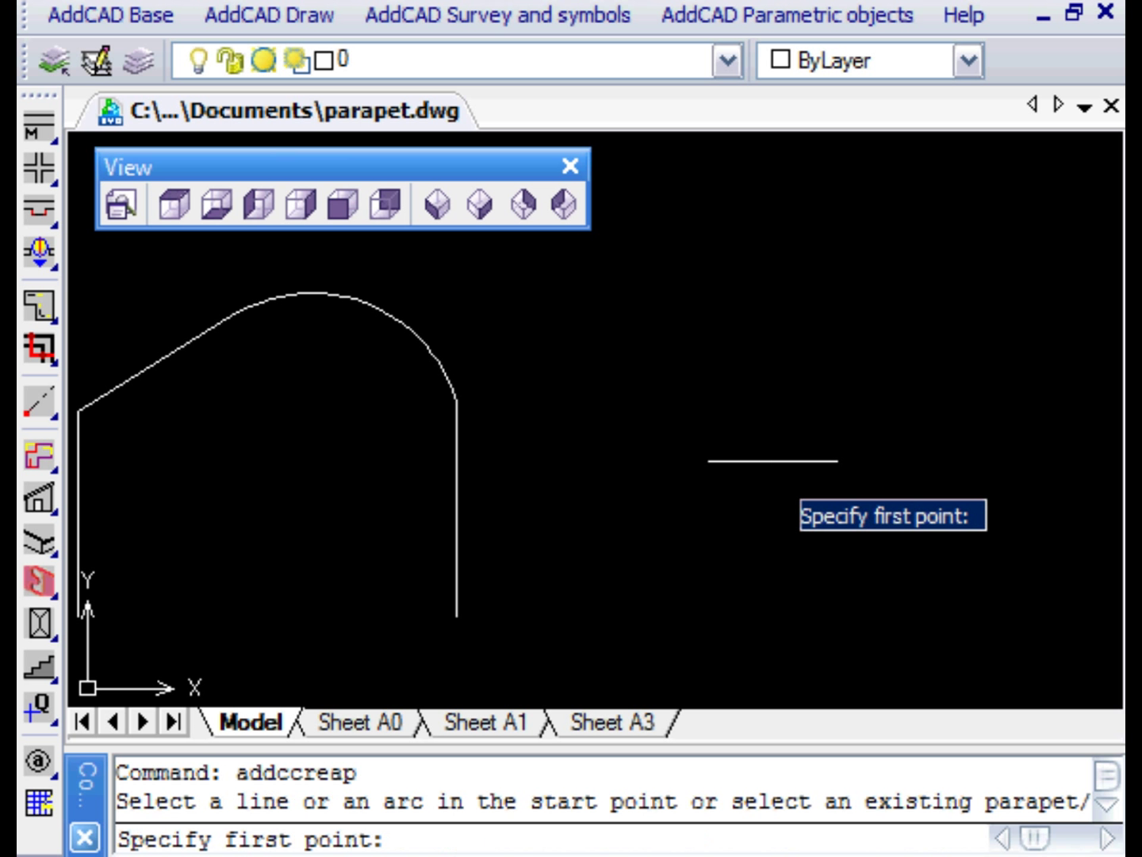
left_click(784, 603)
left_click(783, 394)
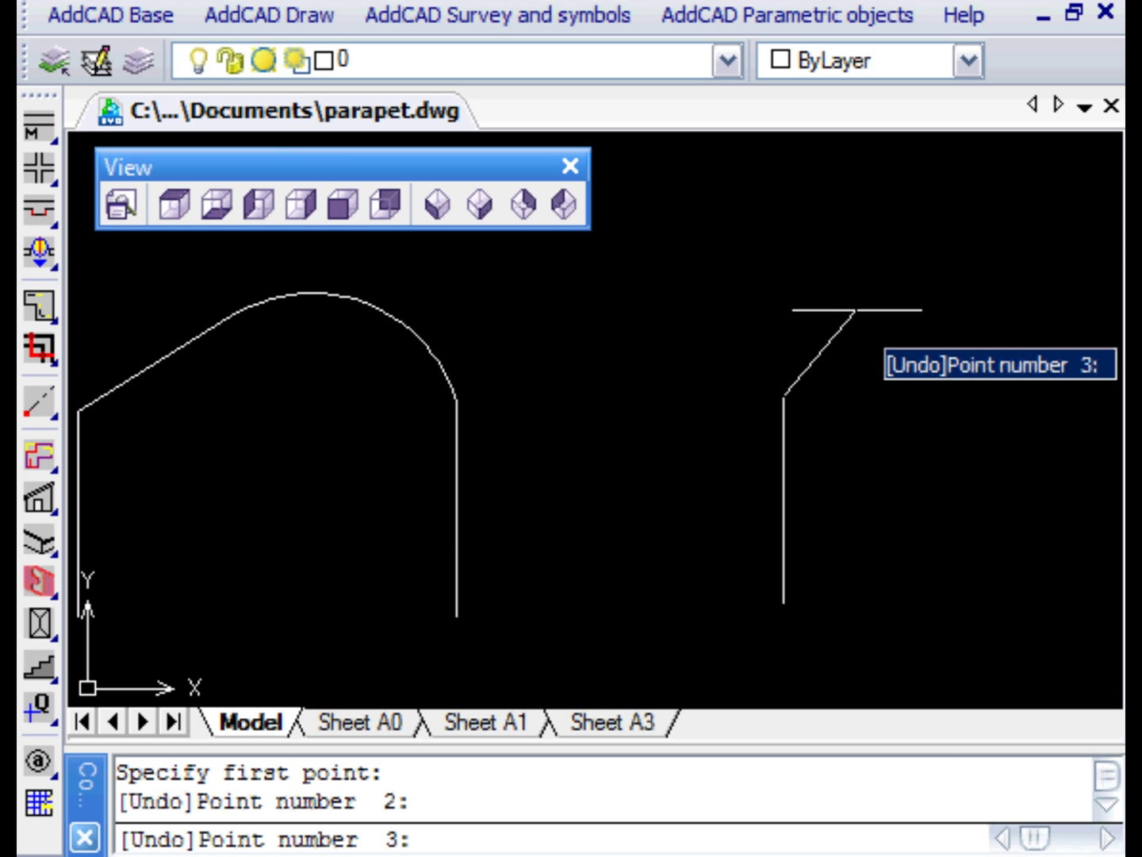
left_click(860, 303)
right_click(860, 306)
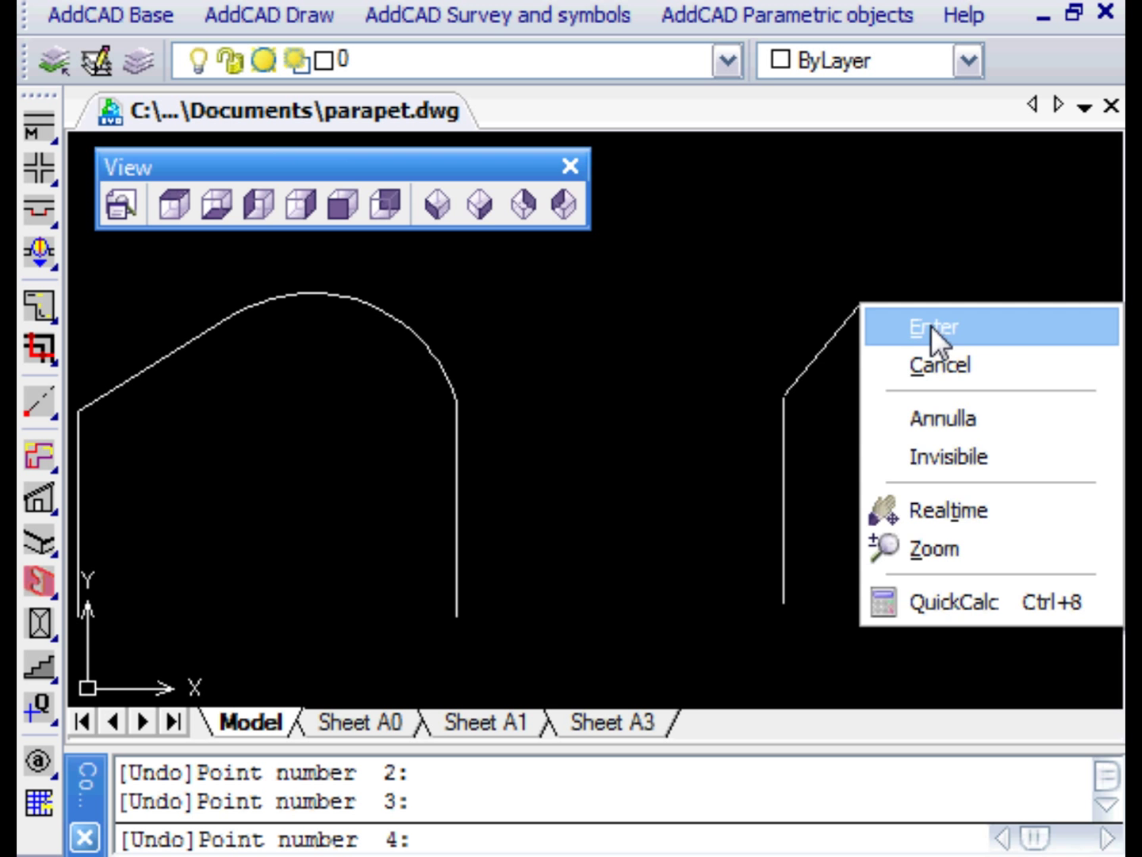
left_click(931, 326)
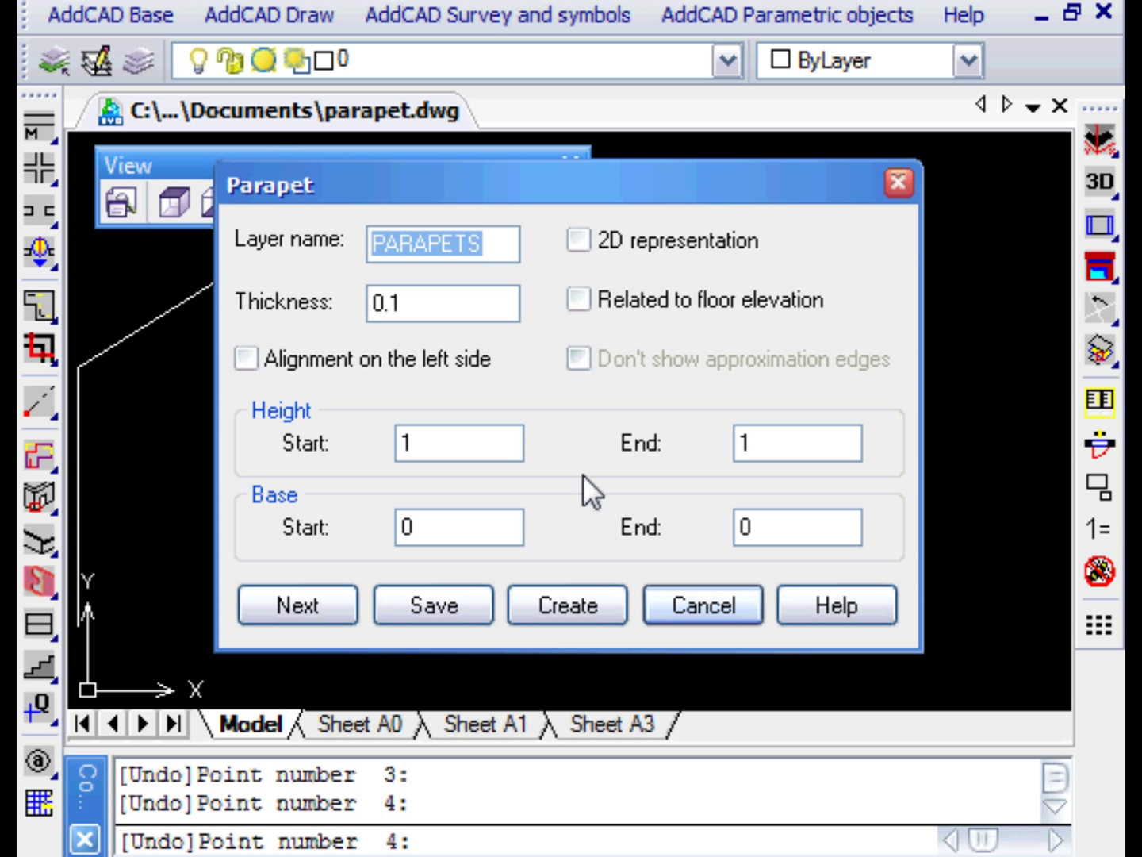
Check the parameter help, then create the parapet with thickness 0.1 and height 1
left_click(821, 604)
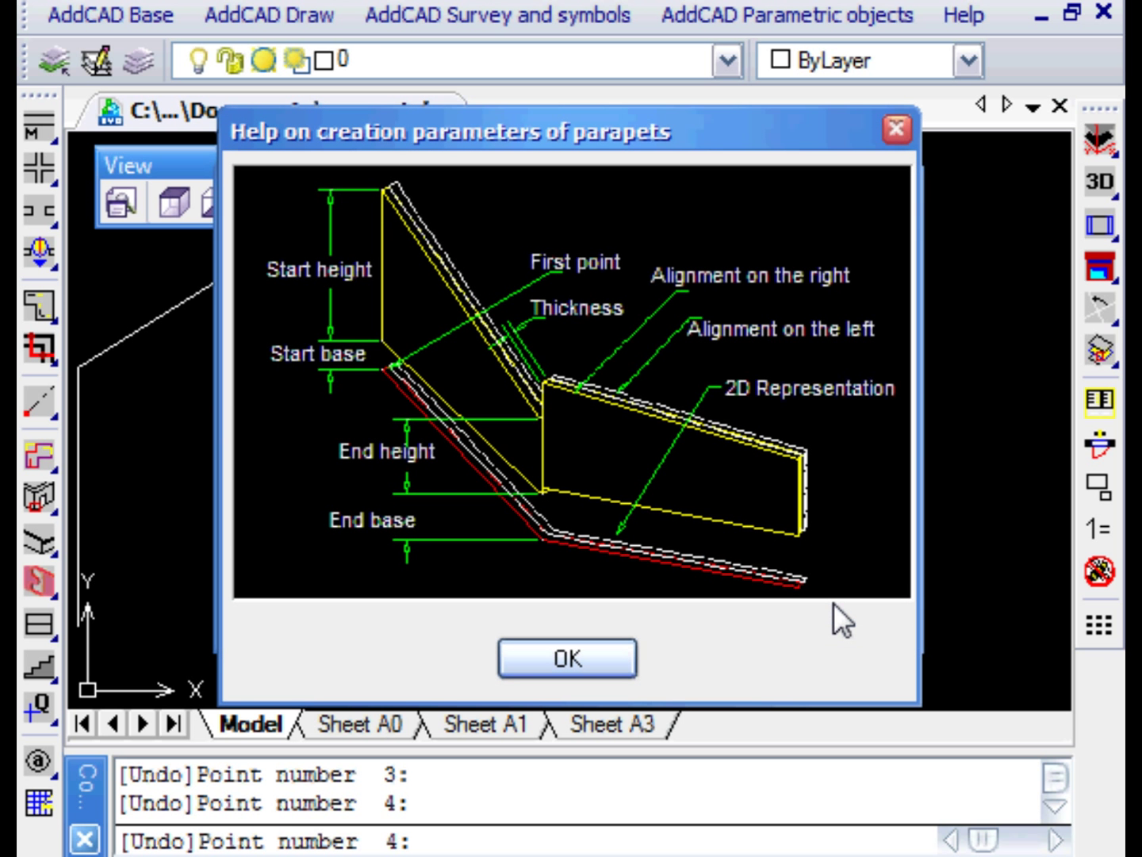
left_click(602, 645)
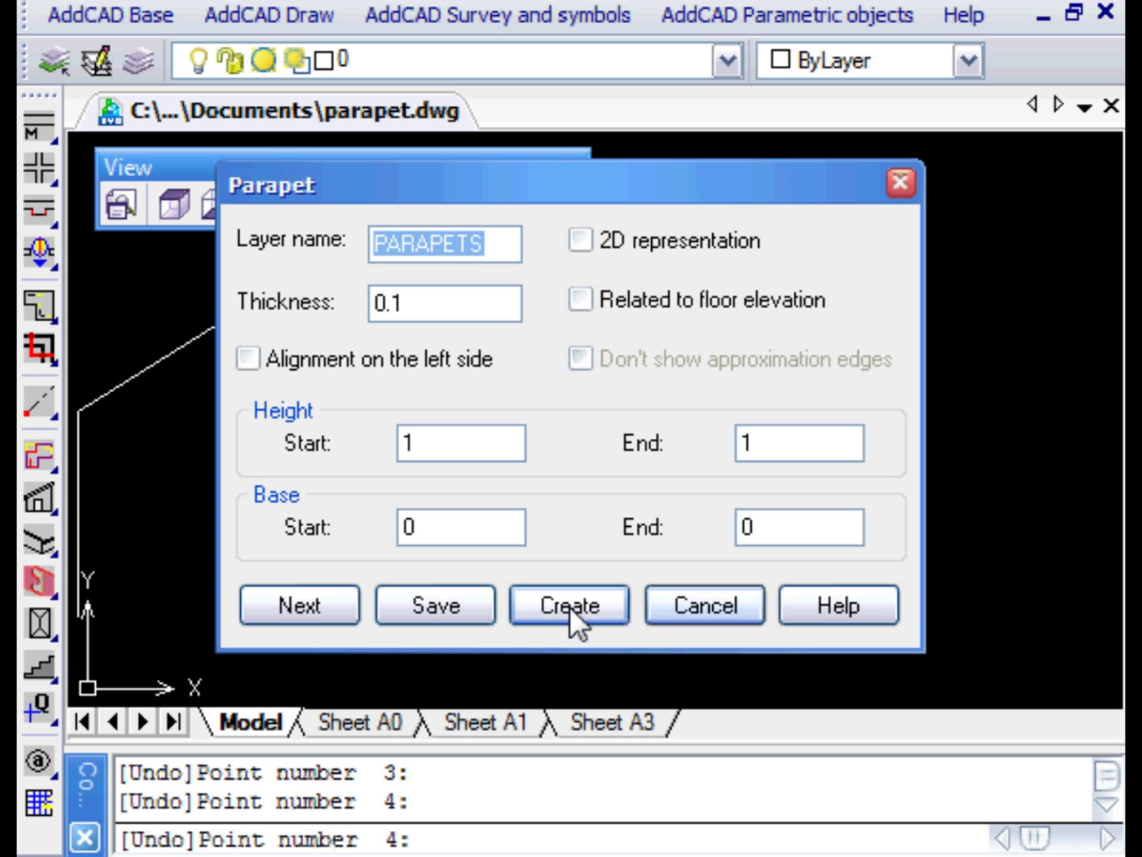
left_click(569, 605)
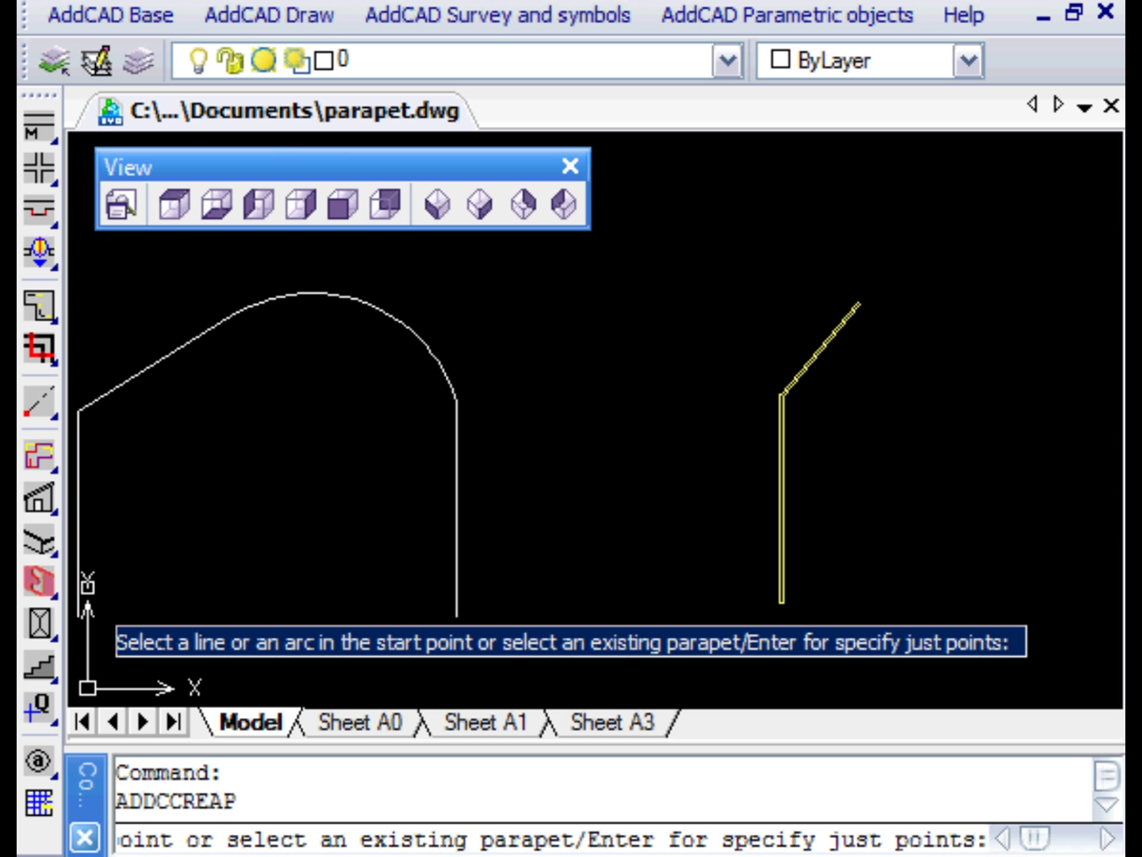
Start a parapet on the left line-and-arc outline and set the sloped, arc and right-line heights to 2
left_click(82, 588)
left_click_drag(485, 183, 736, 180)
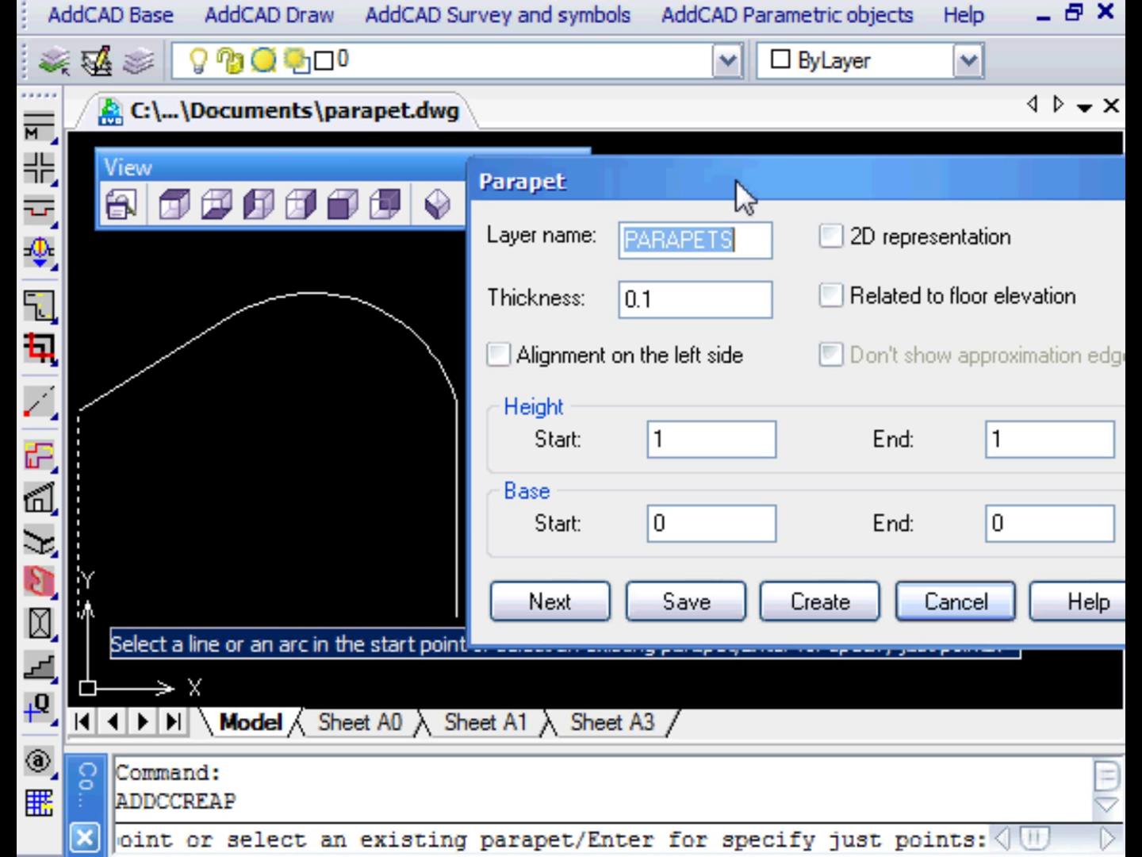
left_click(560, 596)
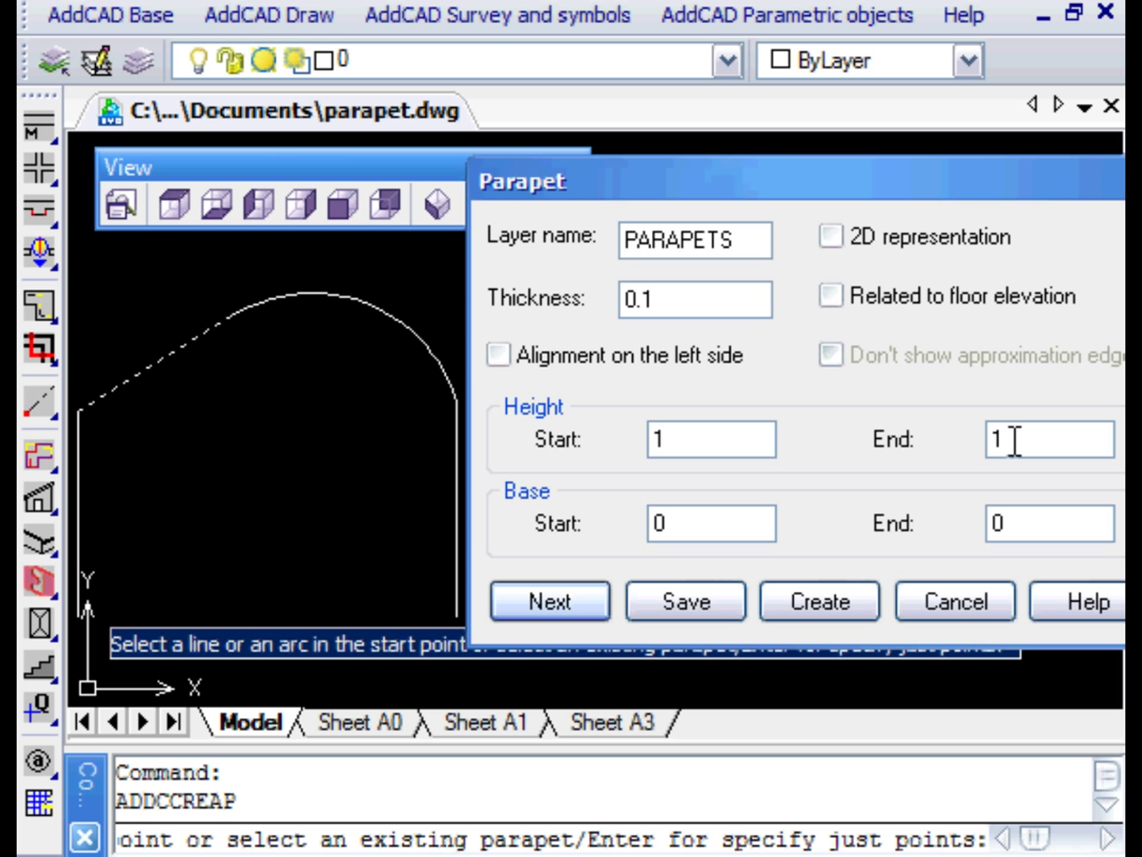
left_click_drag(1015, 440, 984, 436)
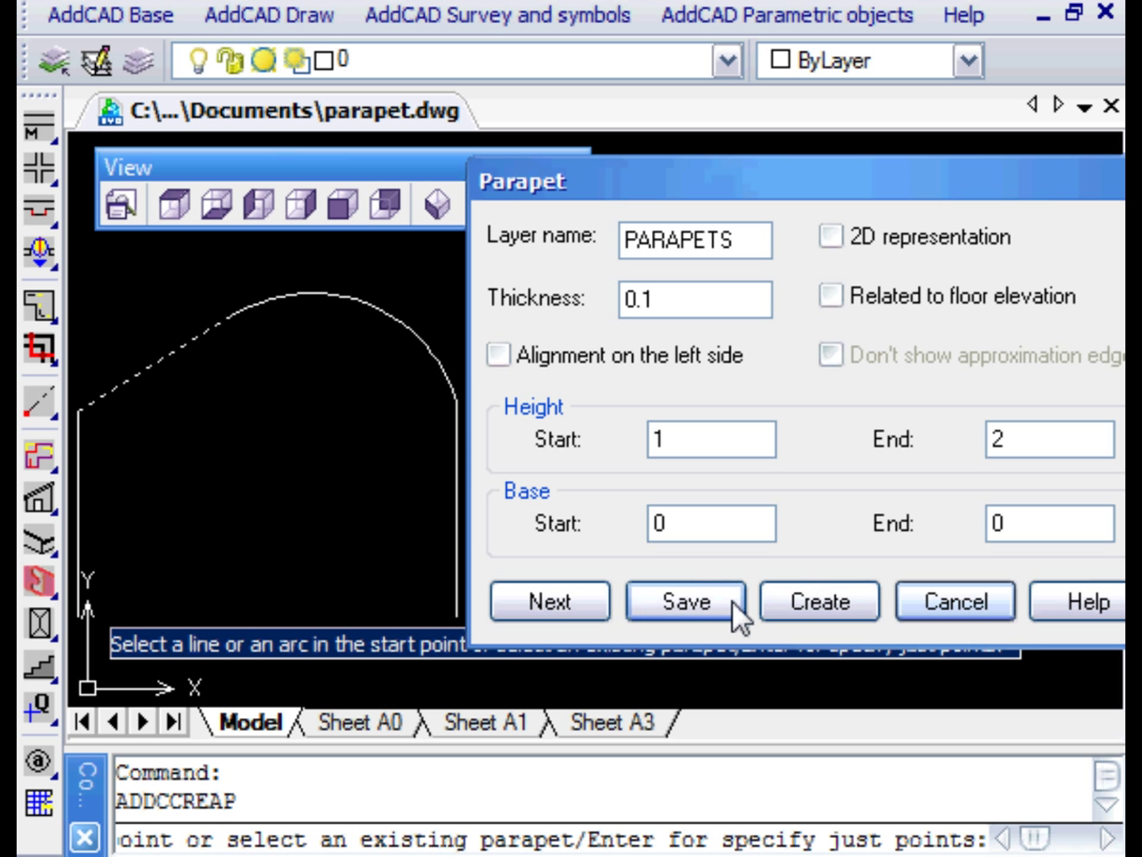
left_click(551, 600)
left_click_drag(696, 439, 637, 445)
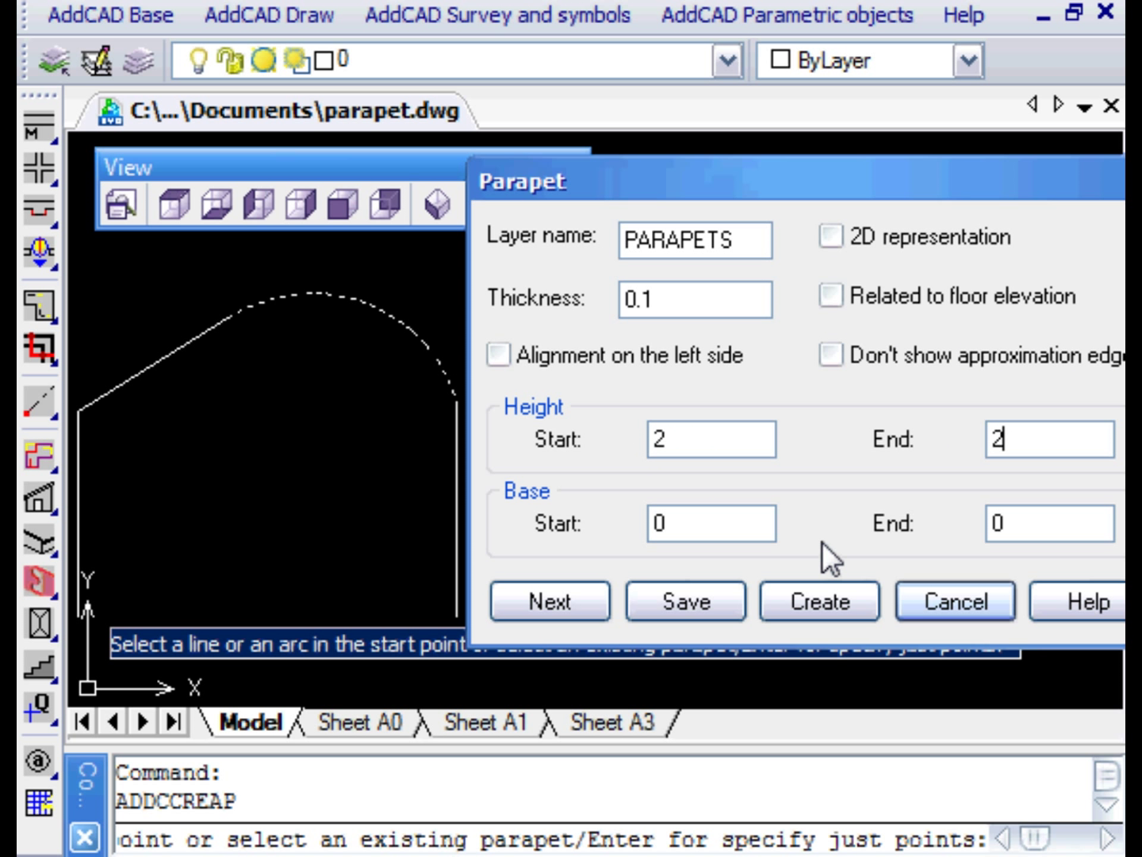
left_click(568, 598)
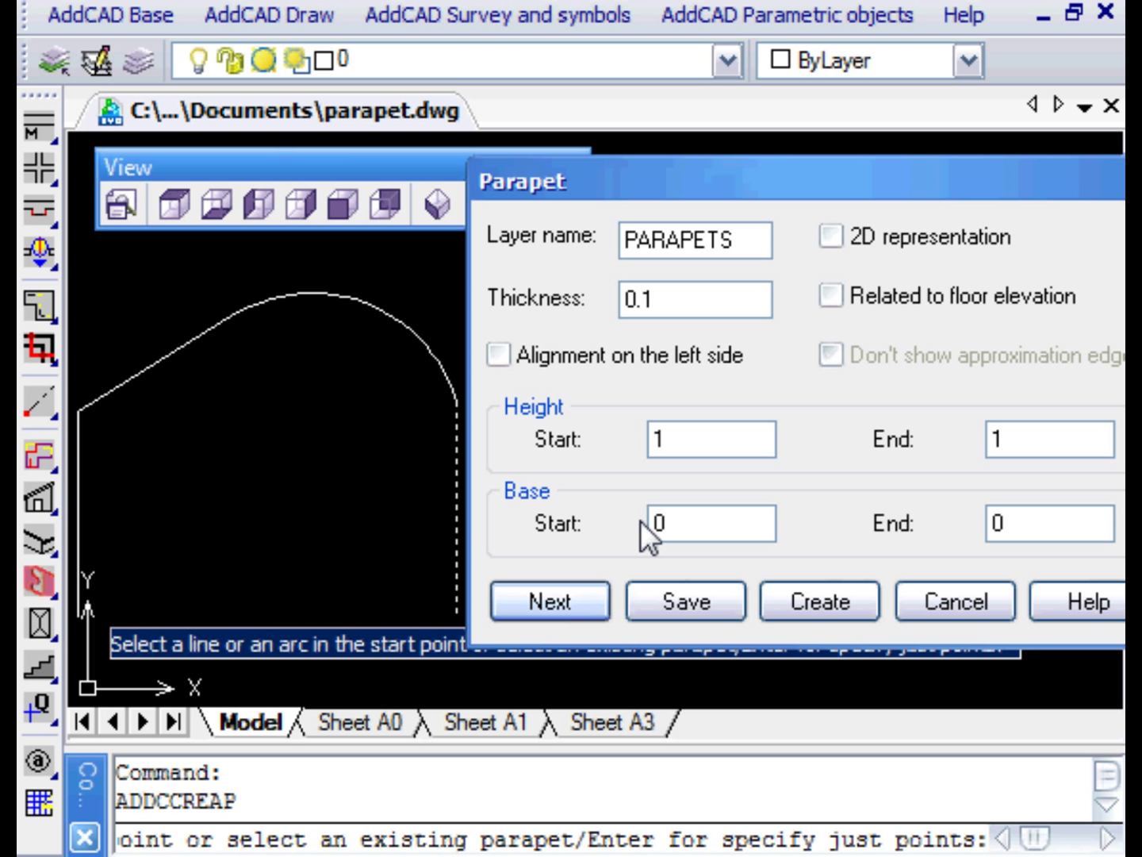
left_click_drag(694, 438, 632, 439)
type("2")
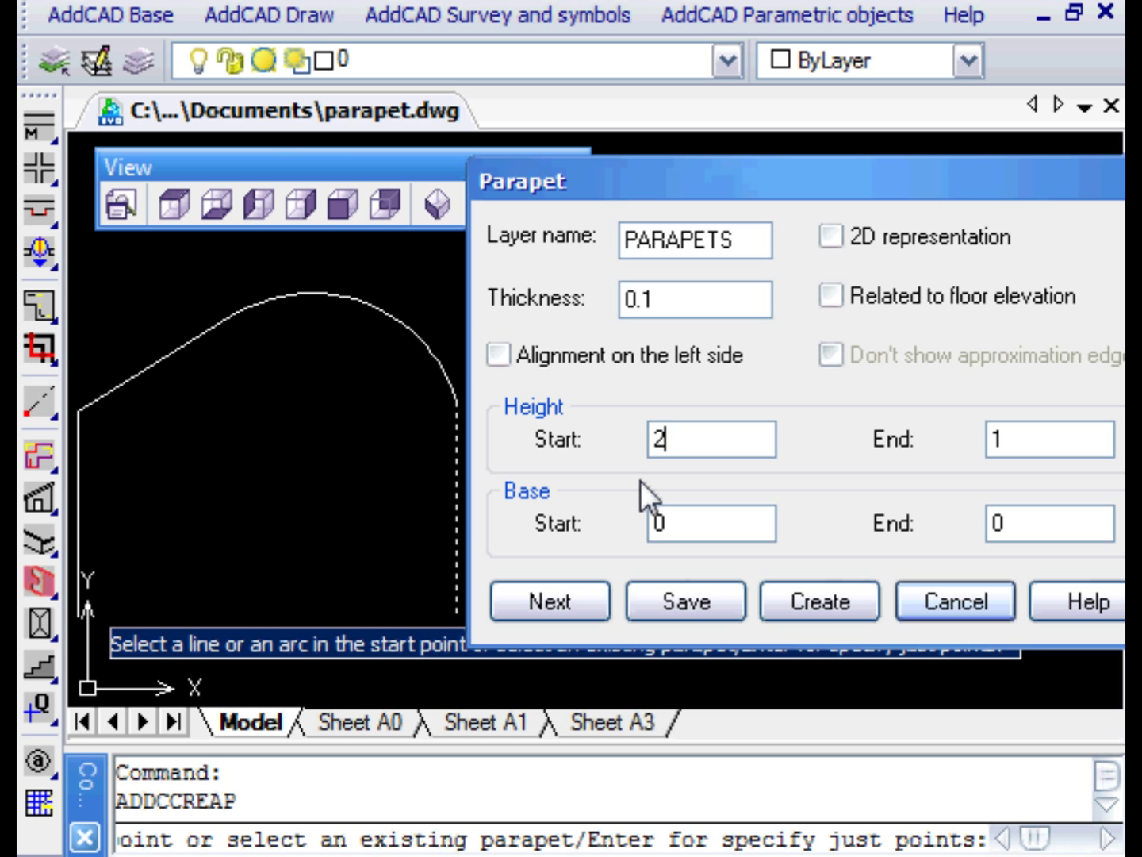
Create the arched parapet and view both parapets in SE Isometric
left_click(827, 598)
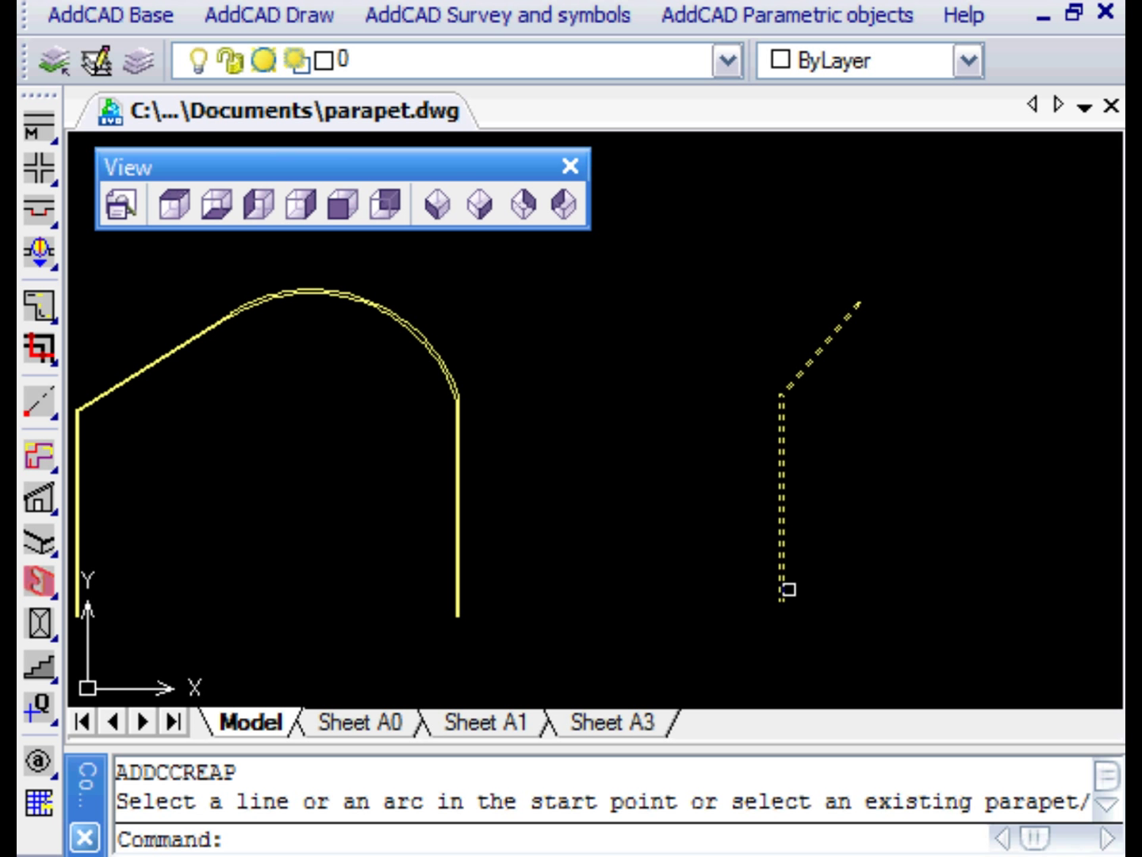
left_click(481, 204)
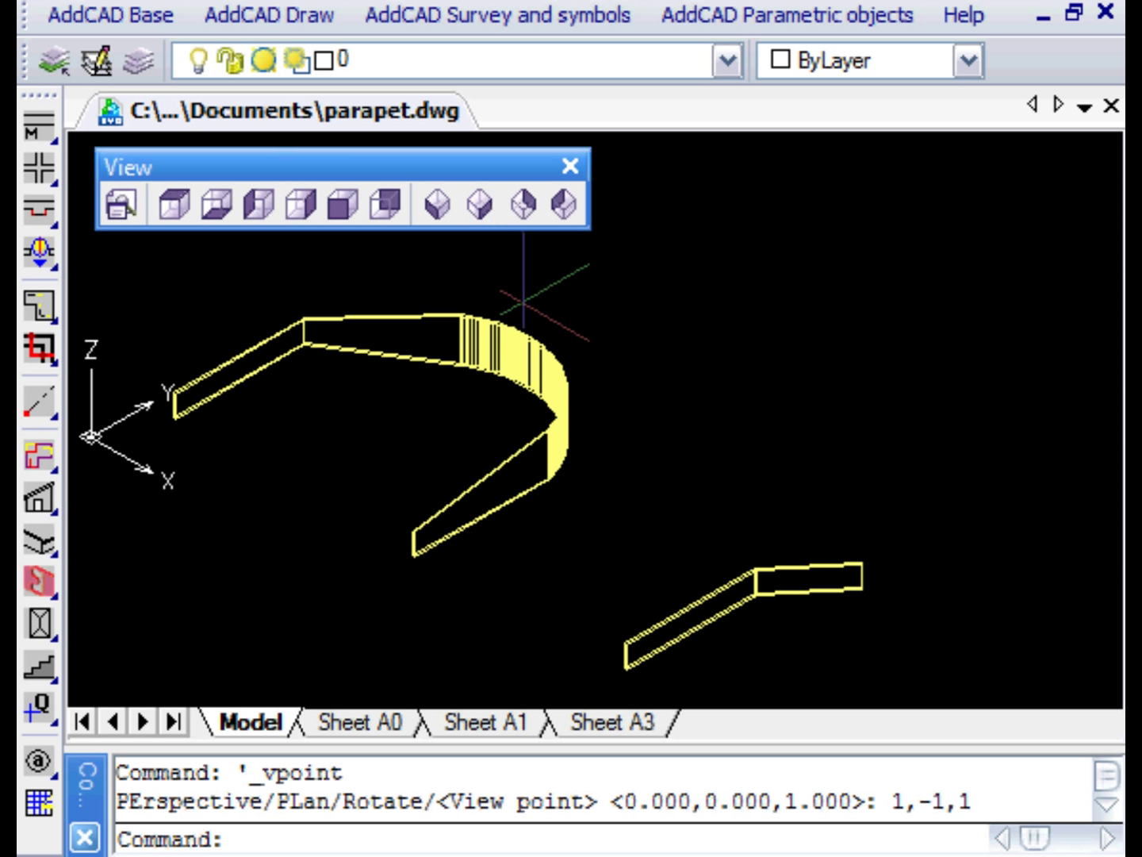
scroll(588, 467, "up", 3)
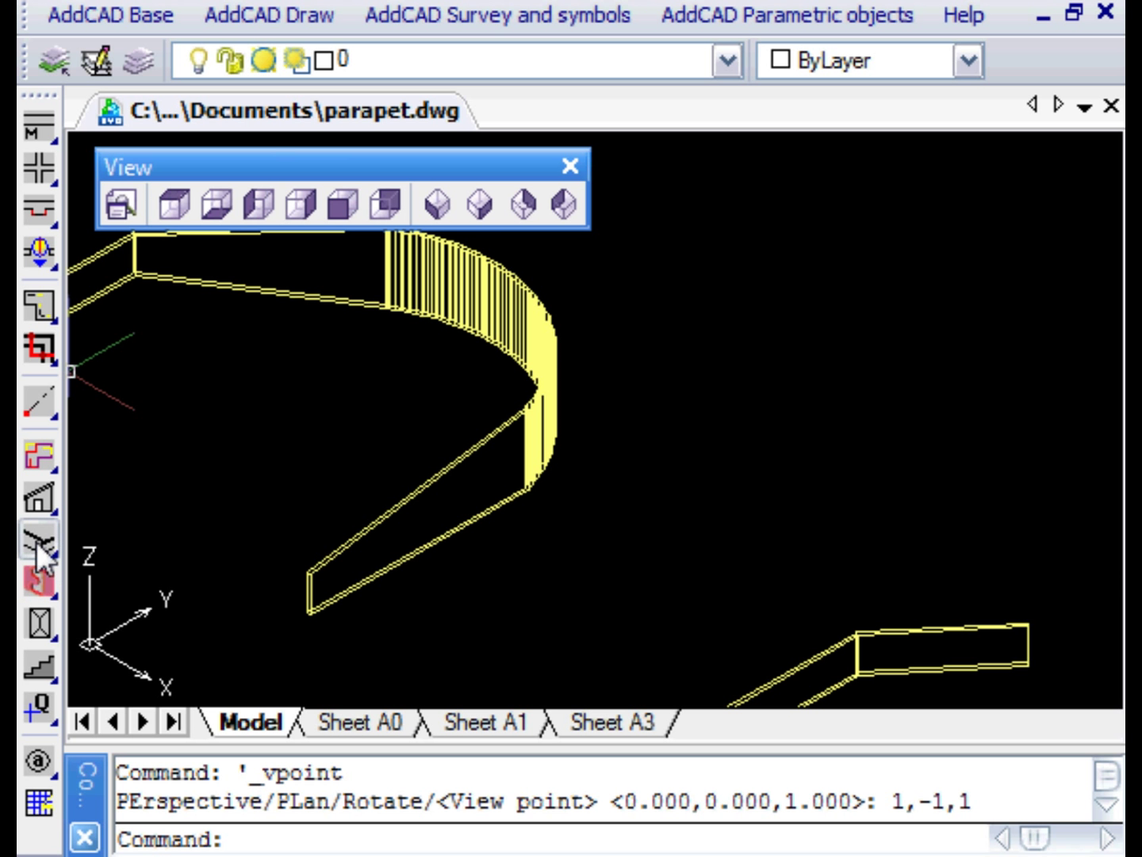
left_click(40, 547)
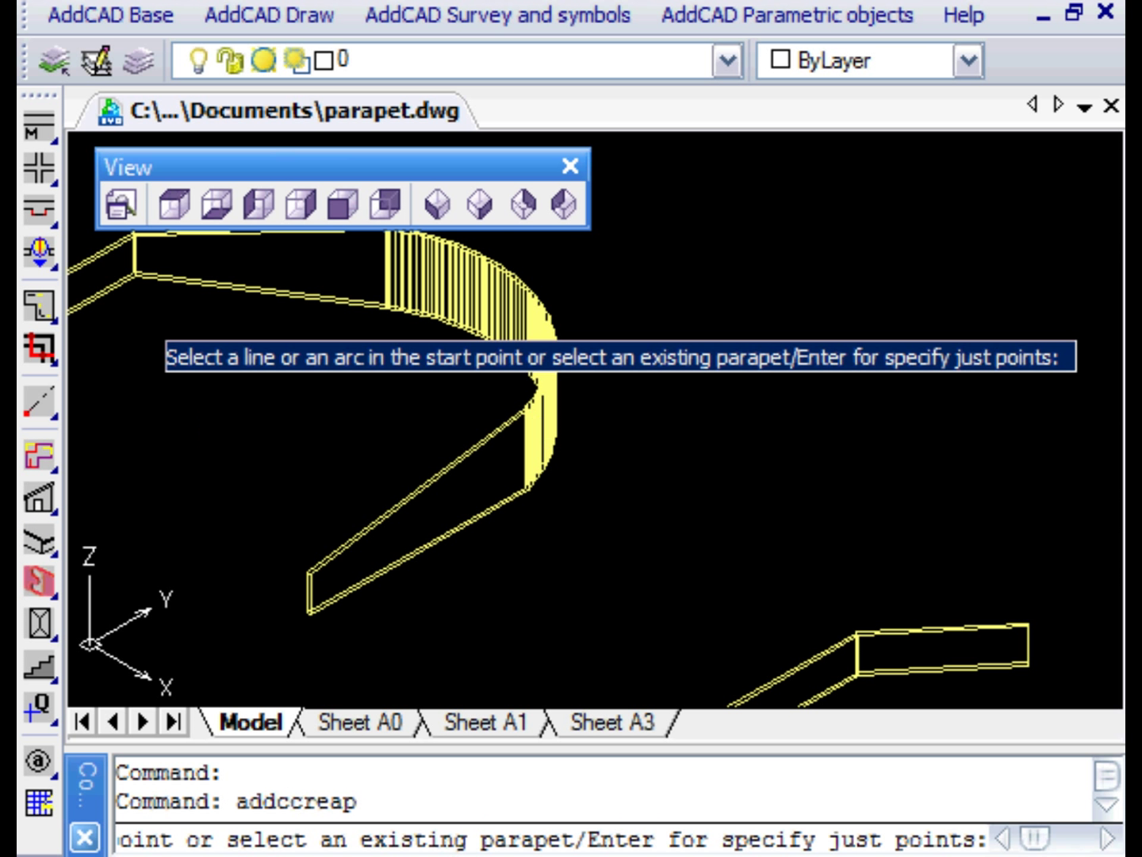
Set the arched parapet's arc segment to hide approximation edges with a 2D representation, and apply
left_click(131, 282)
left_click_drag(577, 190, 841, 169)
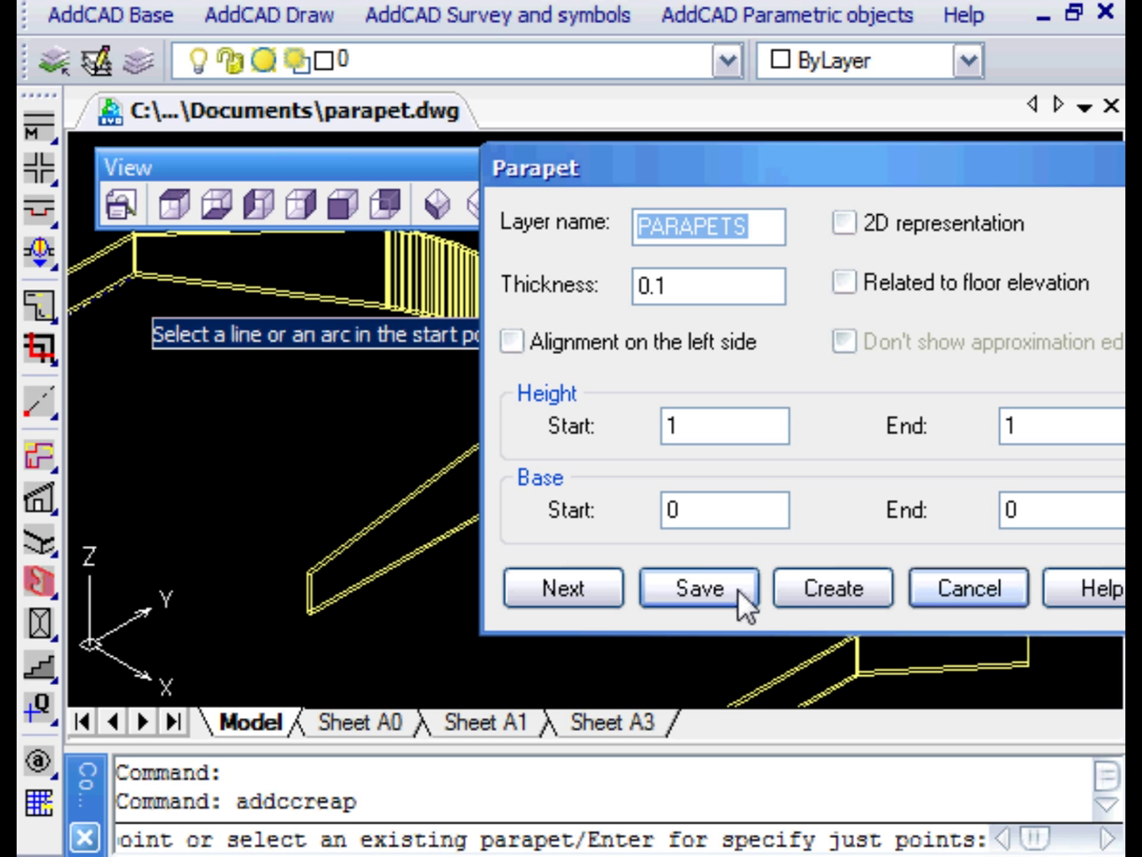
left_click(563, 588)
left_click(563, 587)
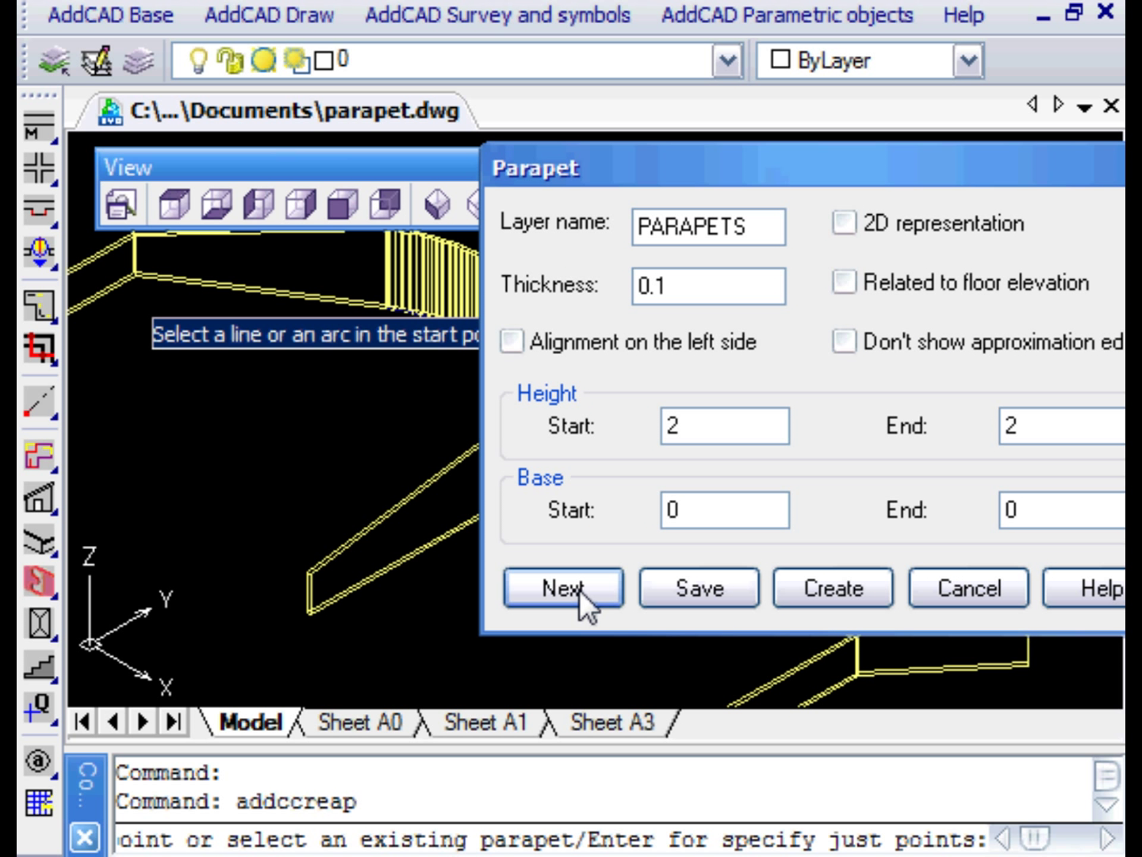
left_click(845, 343)
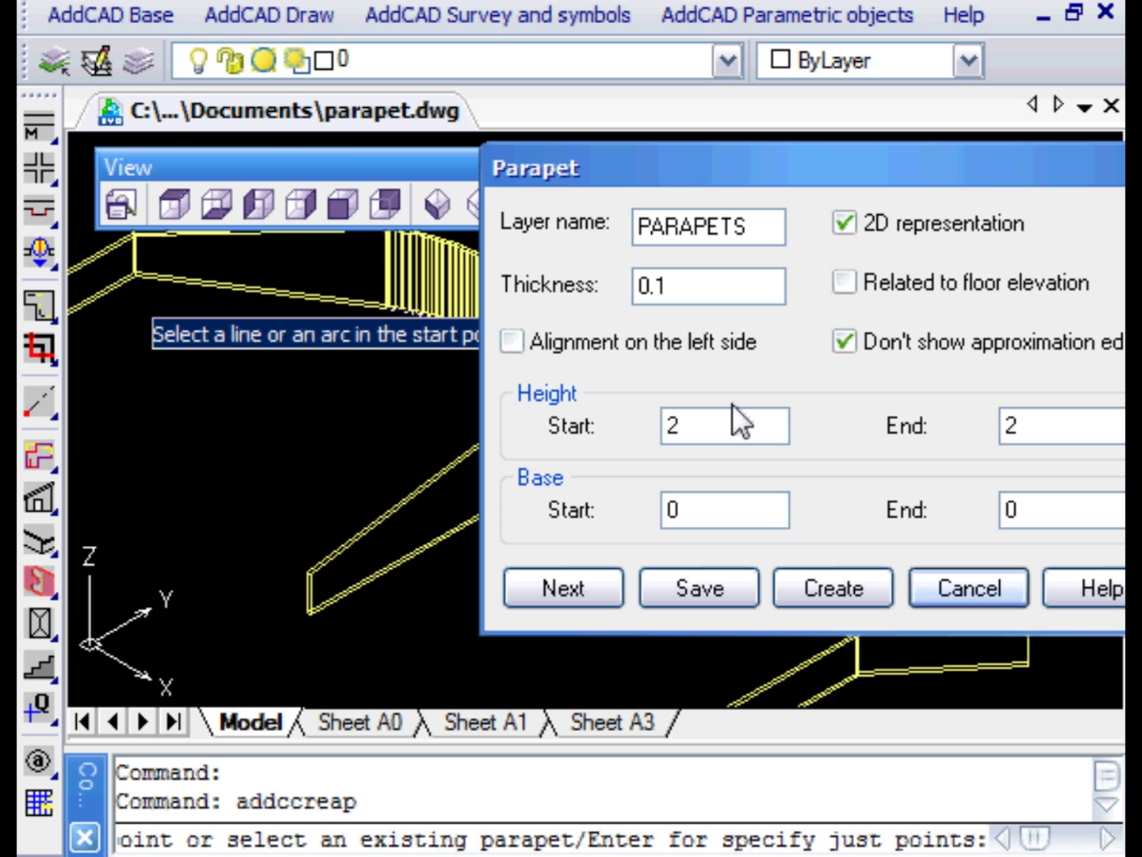
left_click(653, 600)
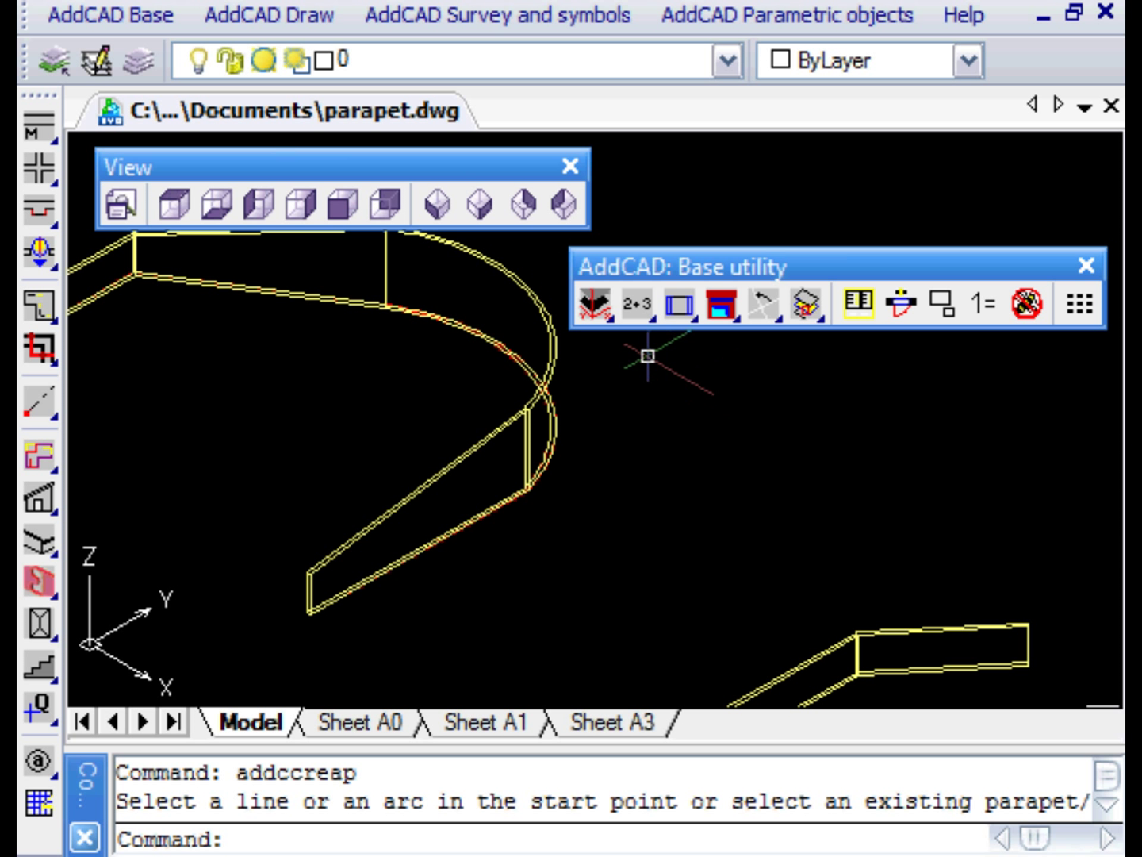
Show the parapets in 3D with Flat Shaded, Edges On, then return to 2D Wireframe
left_click_drag(635, 306, 639, 381)
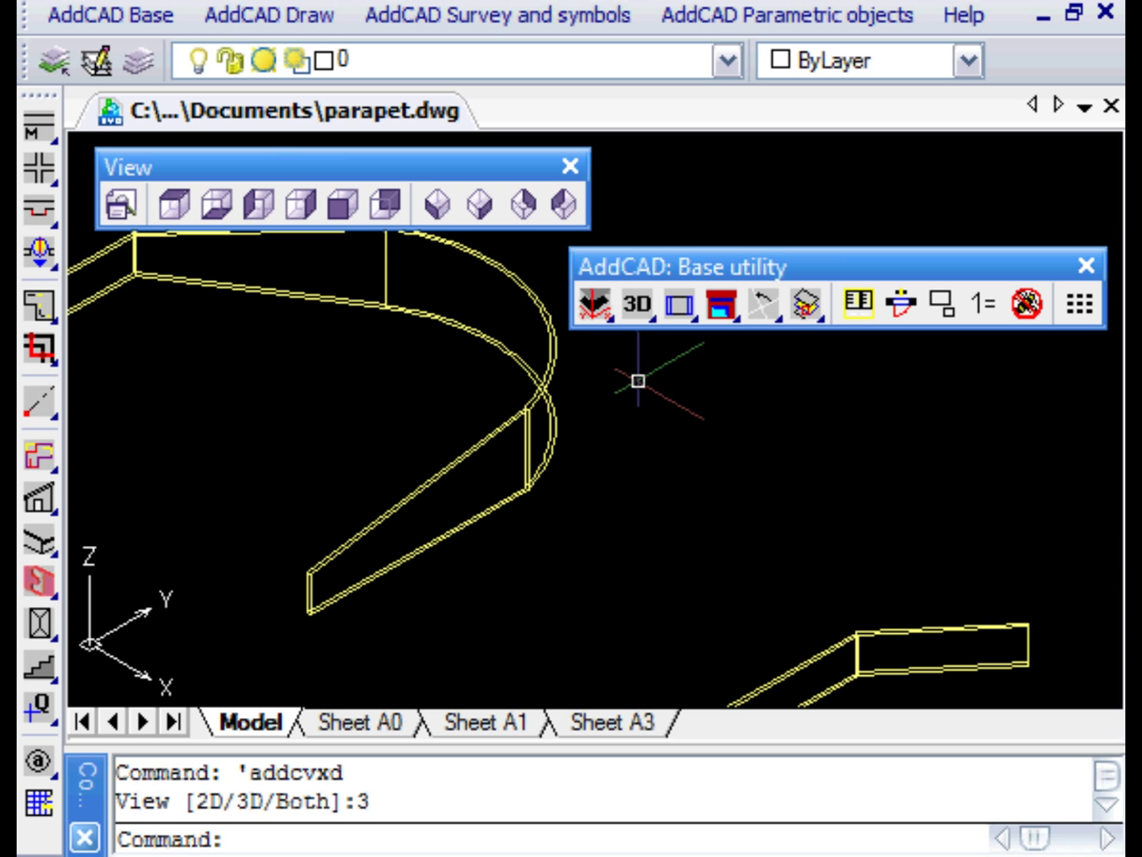
left_click(230, 2)
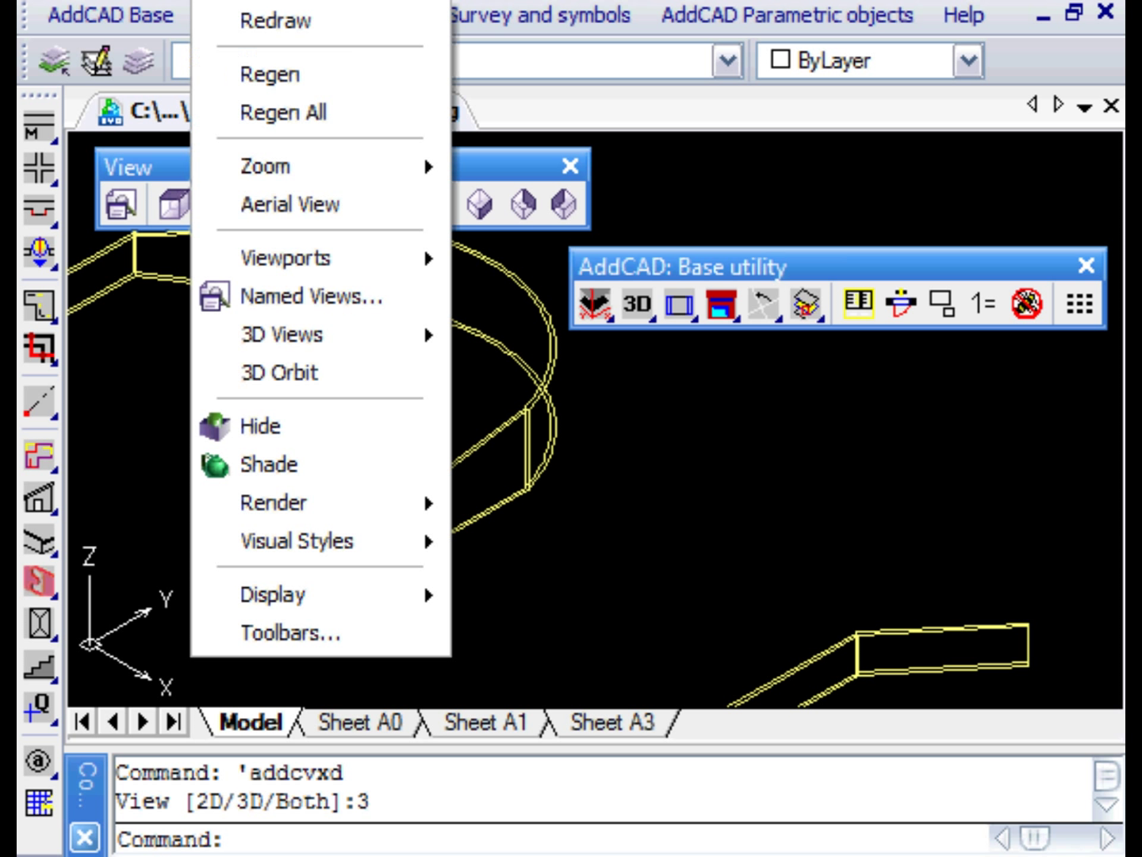
mouse_move(381, 540)
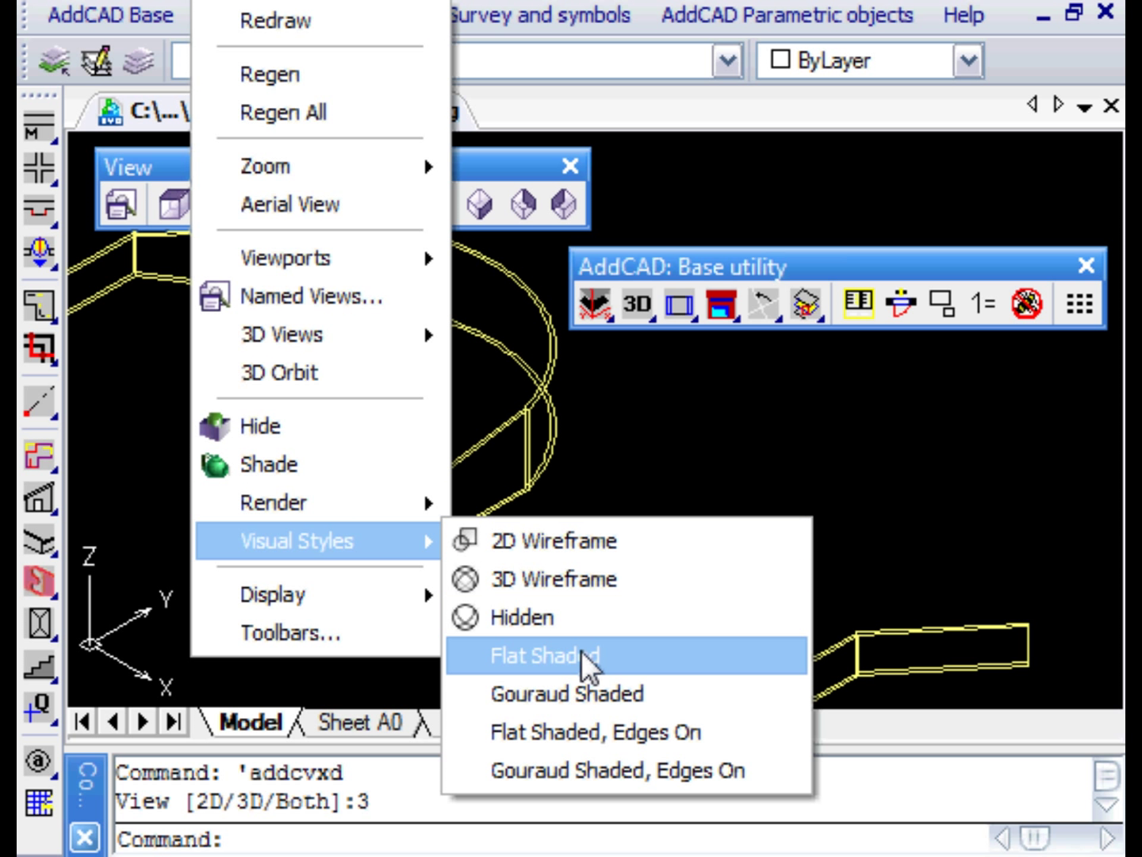
left_click(613, 735)
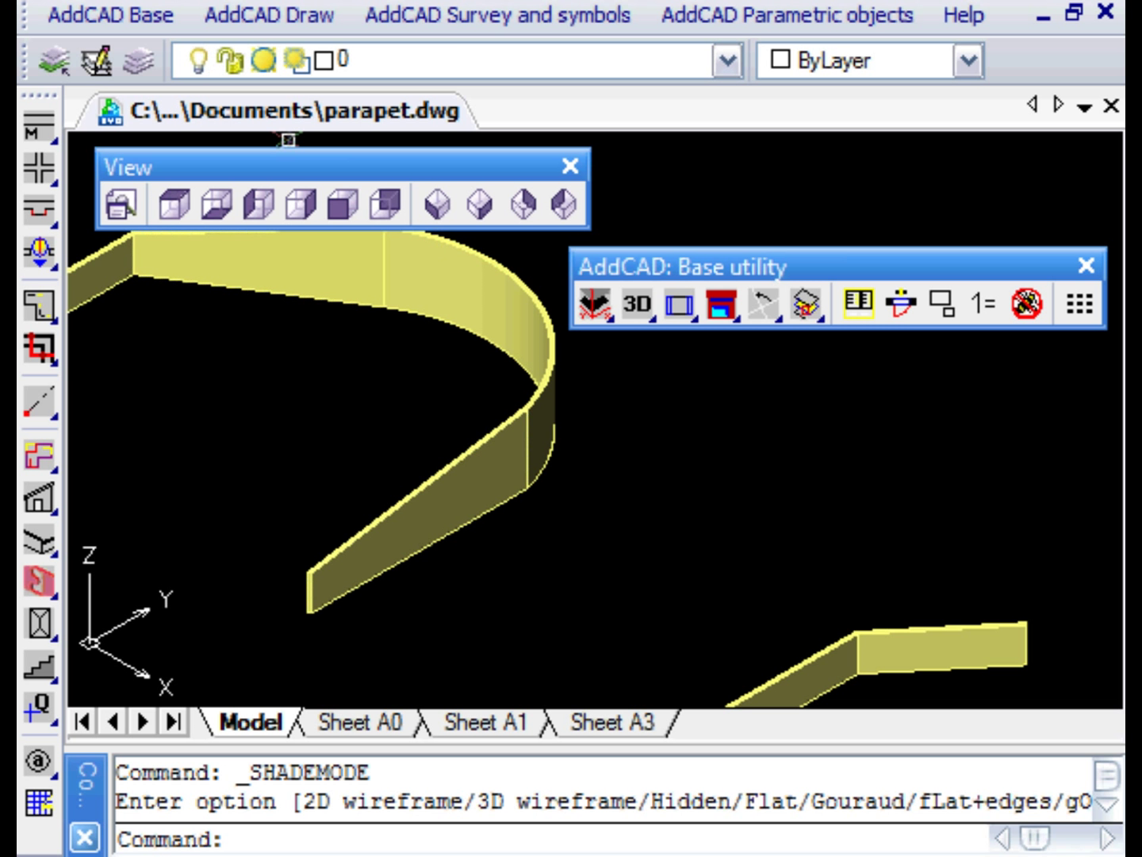
left_click(262, 18)
mouse_move(381, 546)
left_click(527, 545)
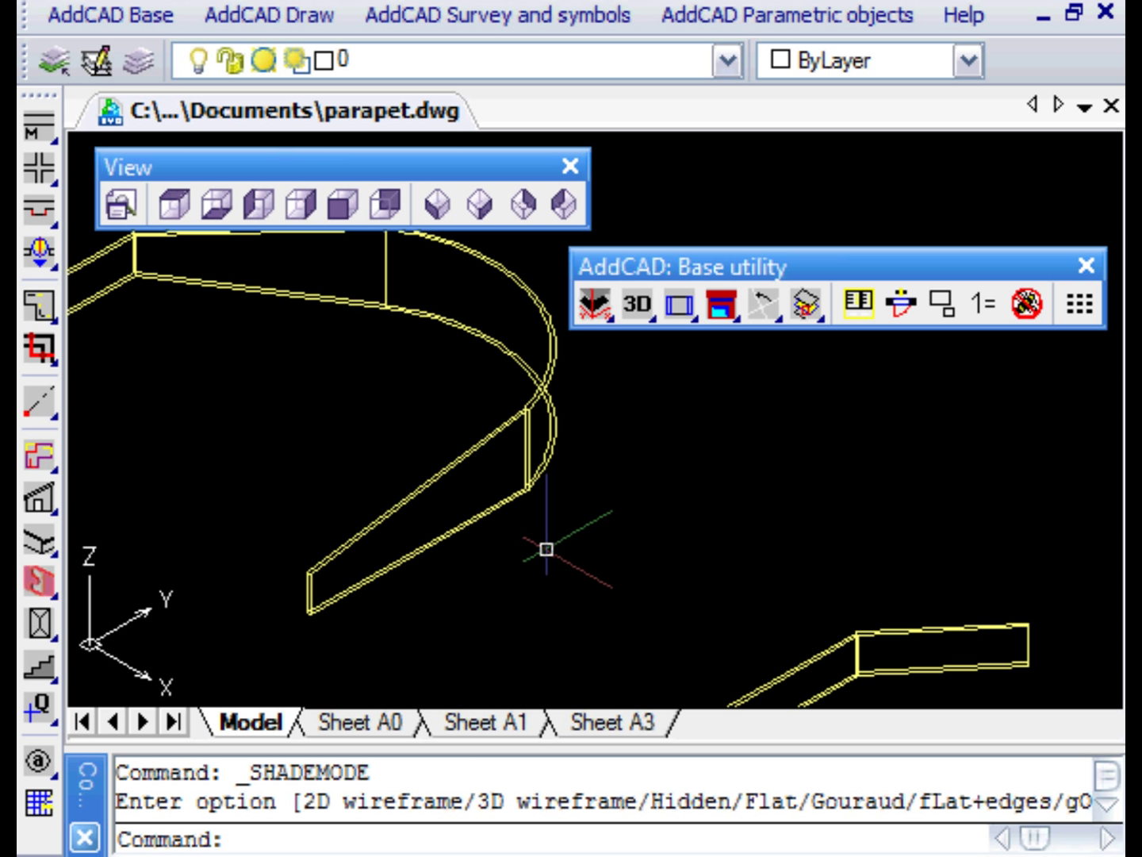
Reopen the arched parapet's settings and save them
left_click(34, 546)
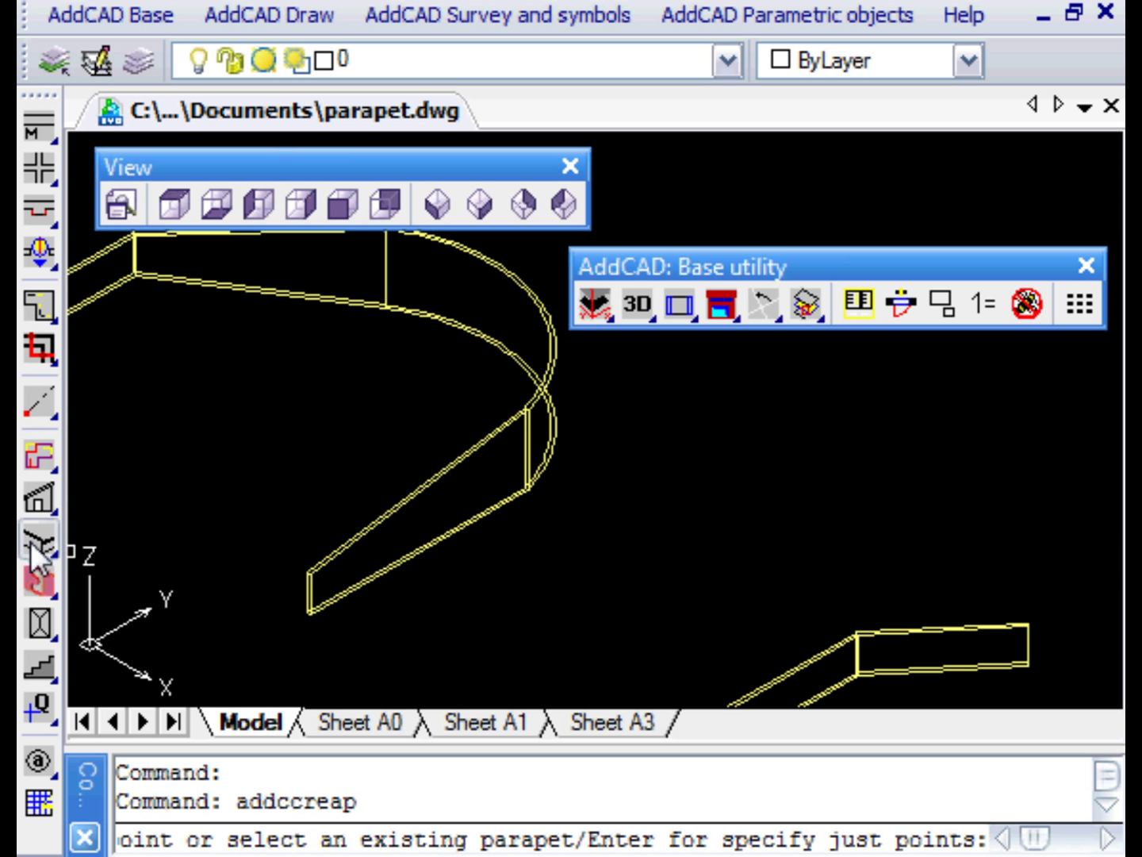
left_click(311, 578)
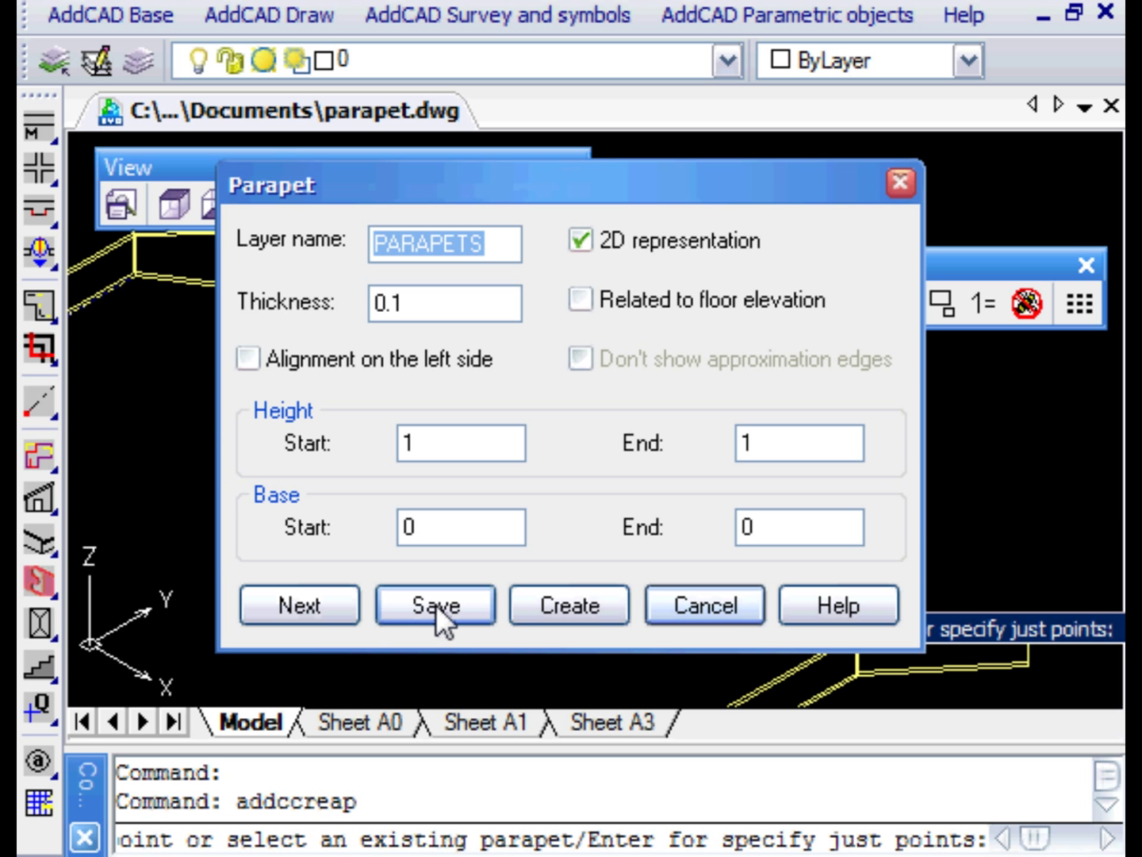
left_click(435, 602)
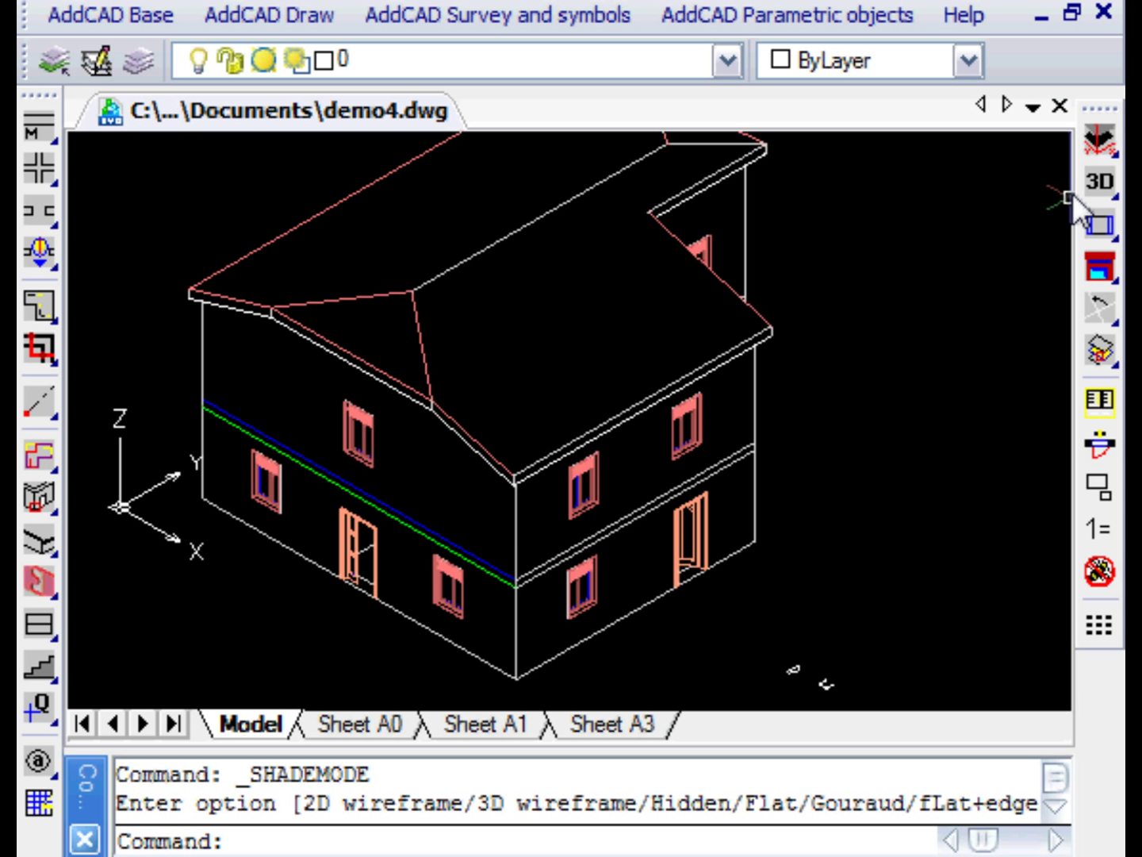
Switch the demo4.dwg house to its 2D floor plans in 2D Wireframe display
left_click_drag(1101, 182, 1056, 187)
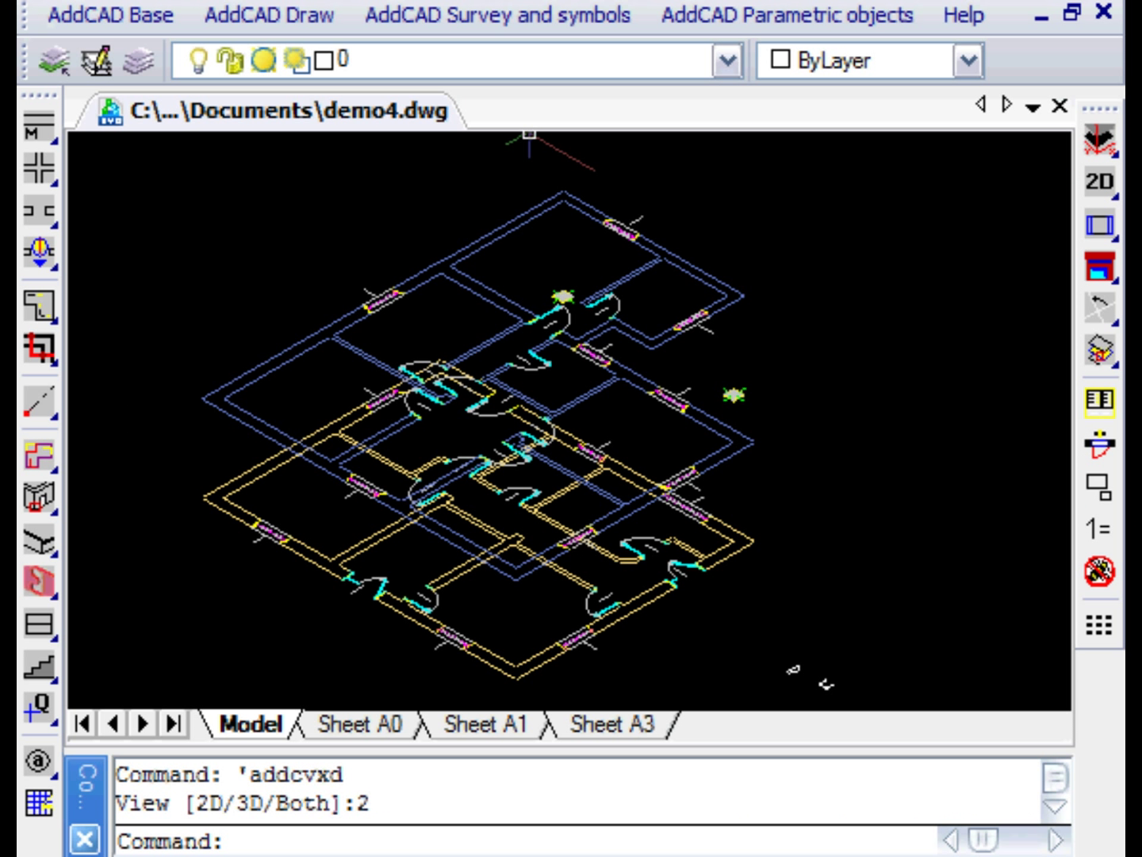
right_click(192, 396)
mouse_move(386, 543)
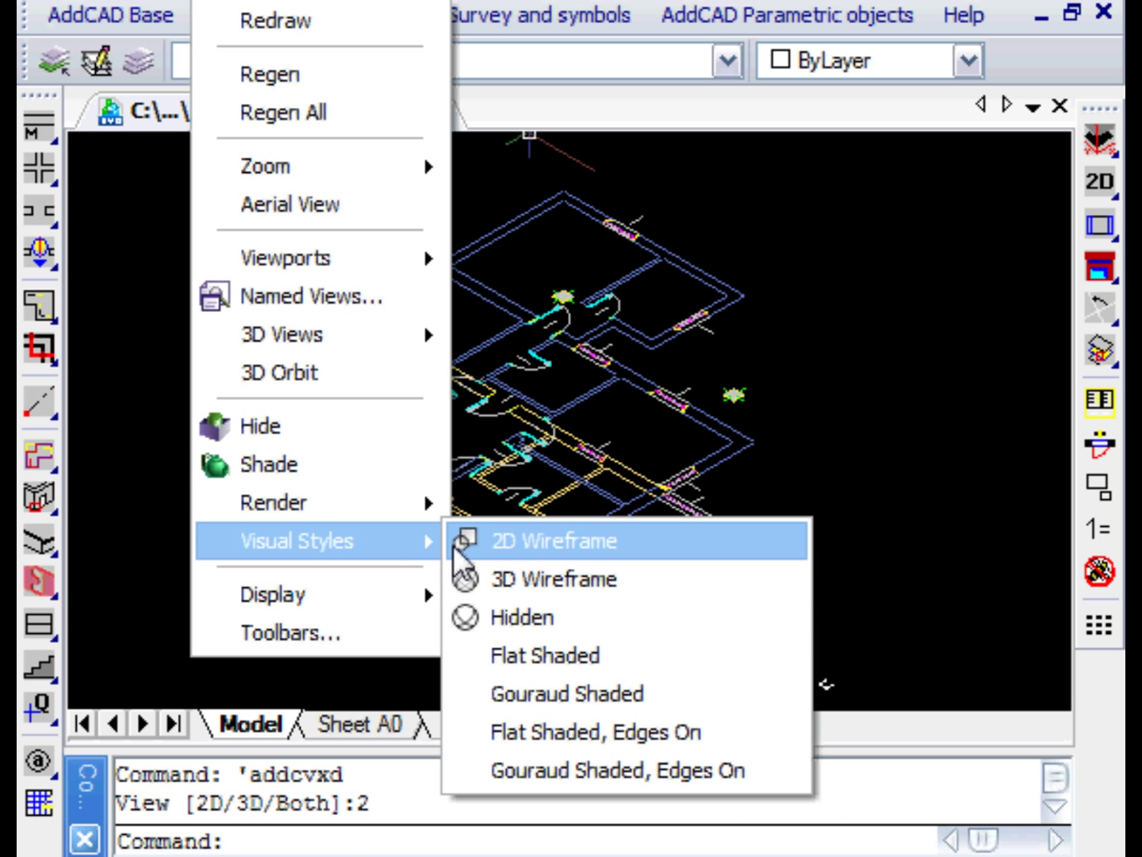
left_click(554, 540)
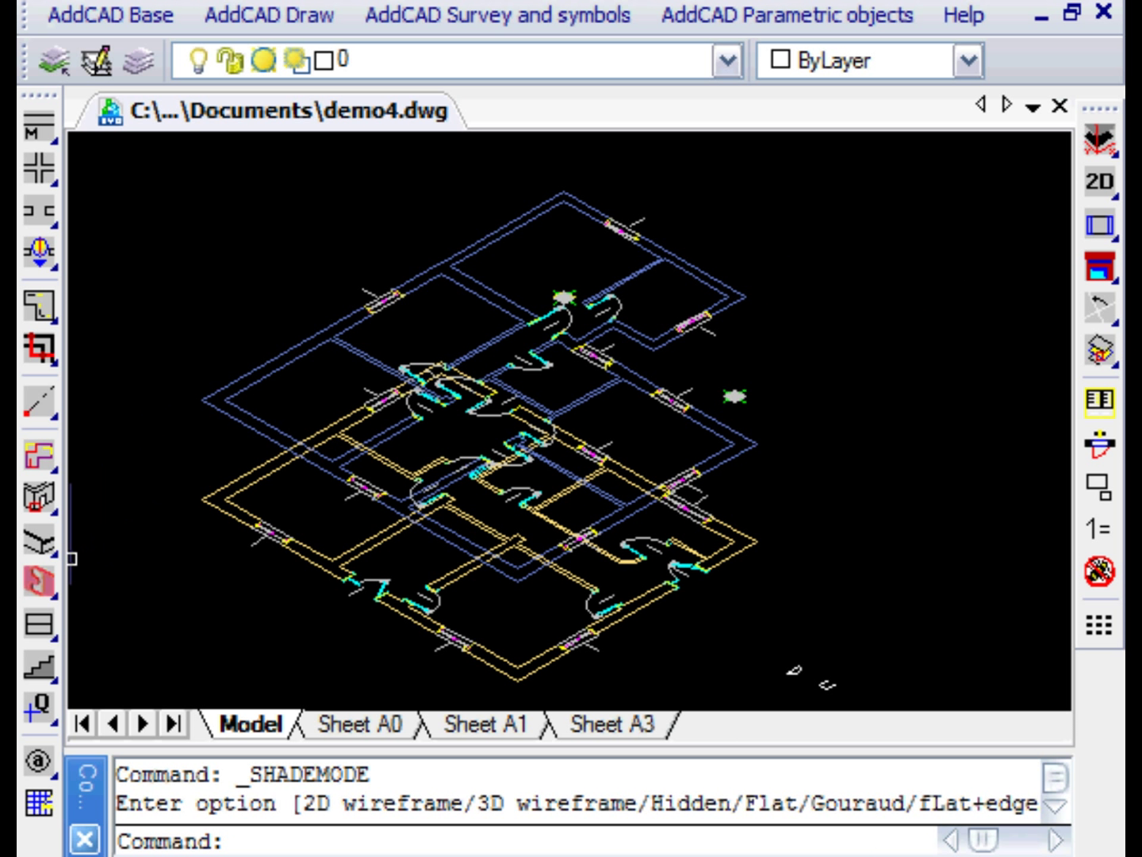
left_click(43, 545)
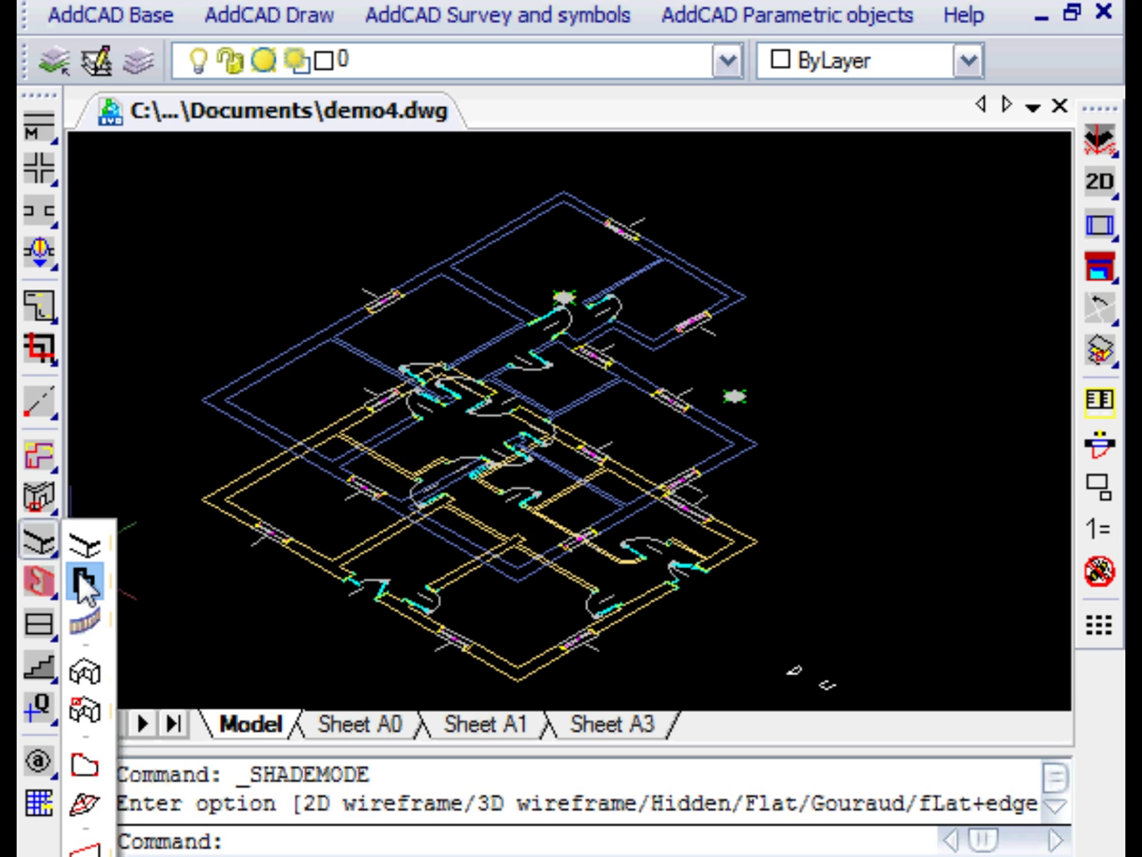
Sweep the eave profile along the floor's external perimeter, anchored at the profile's endpoint
left_click(77, 571)
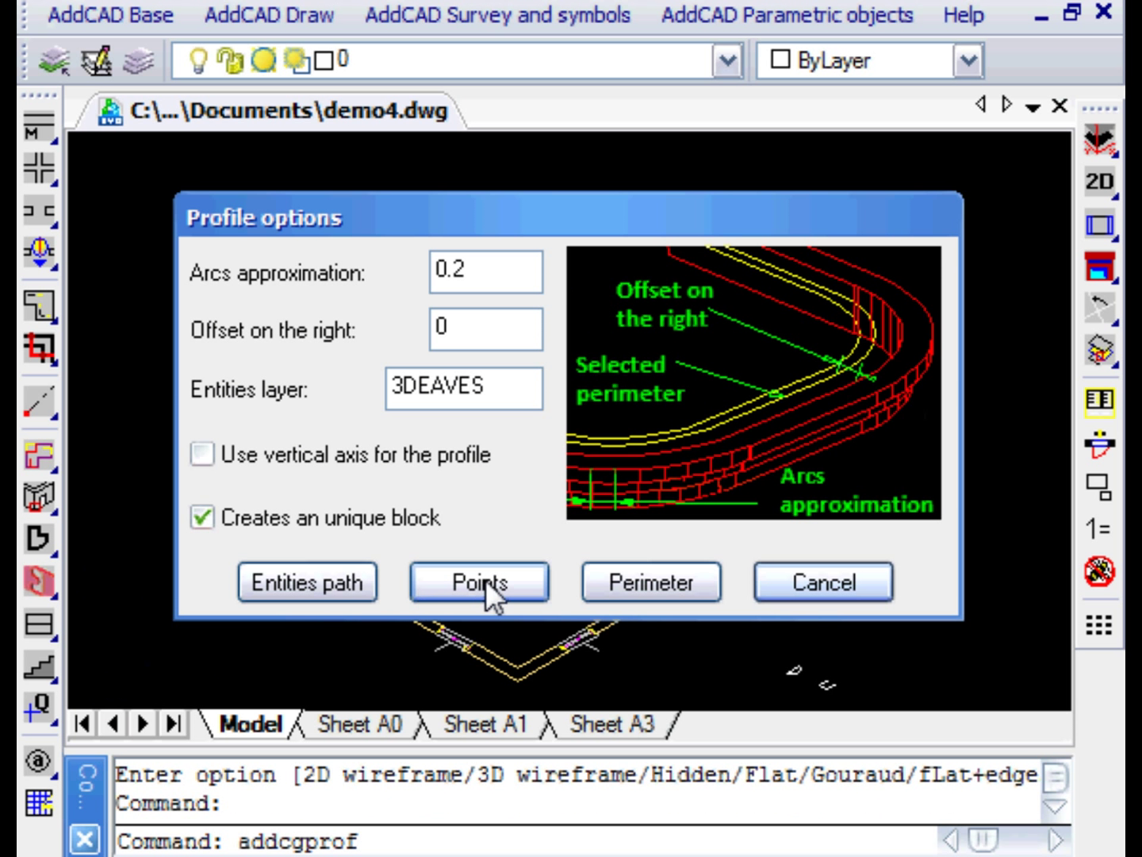
left_click(632, 585)
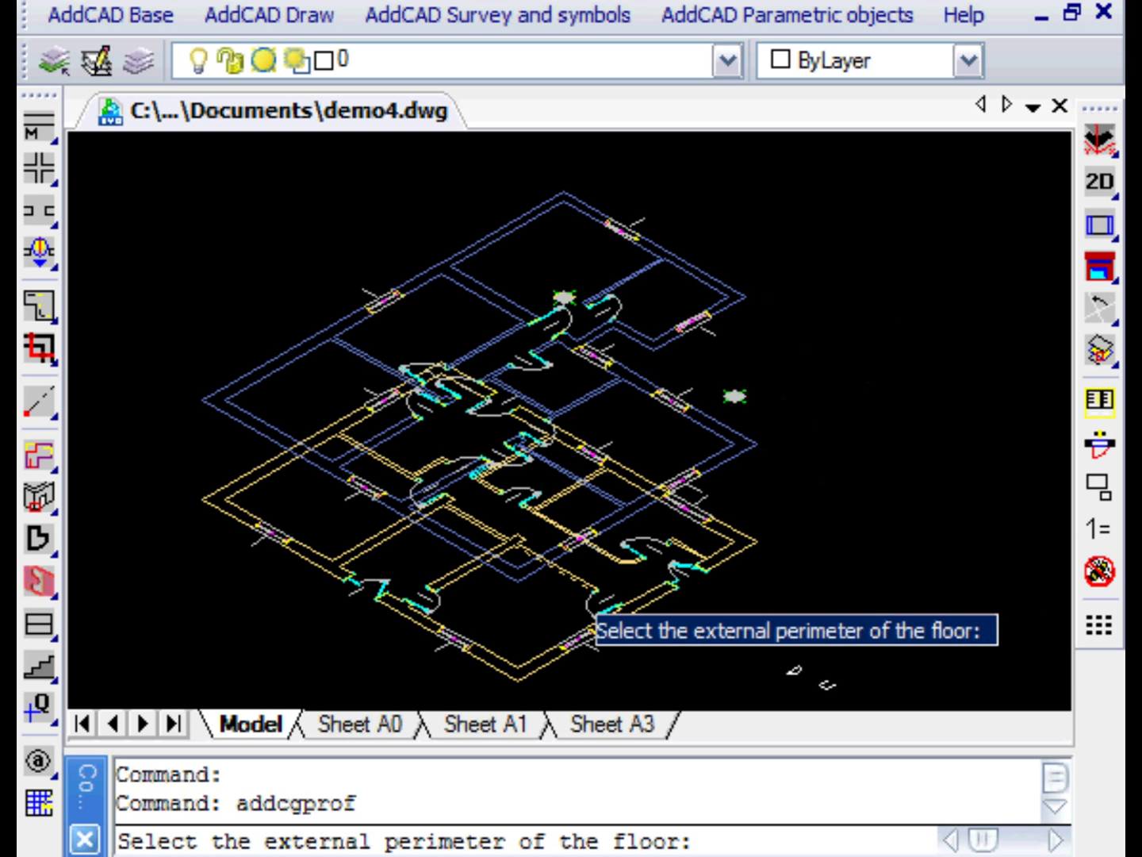
left_click(535, 573)
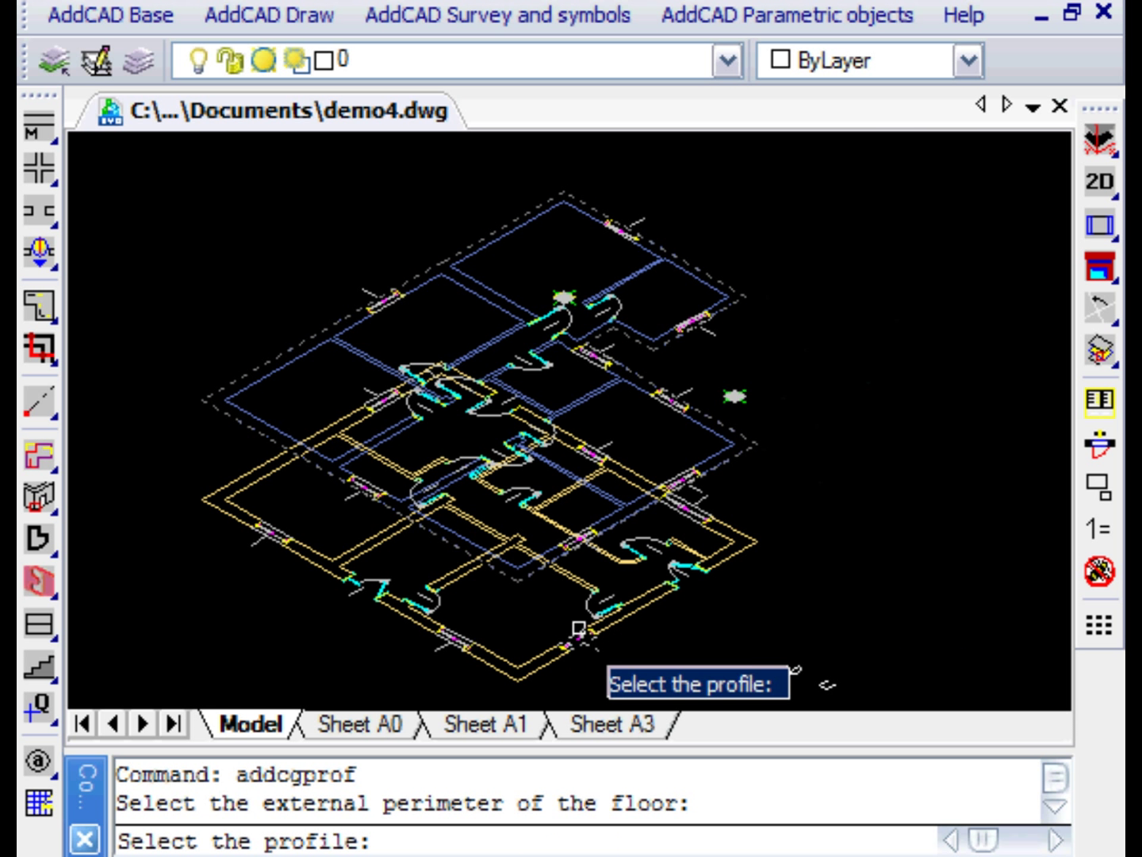
scroll(825, 670, "up", 3)
scroll(881, 670, "up", 2)
scroll(731, 634, "up", 4)
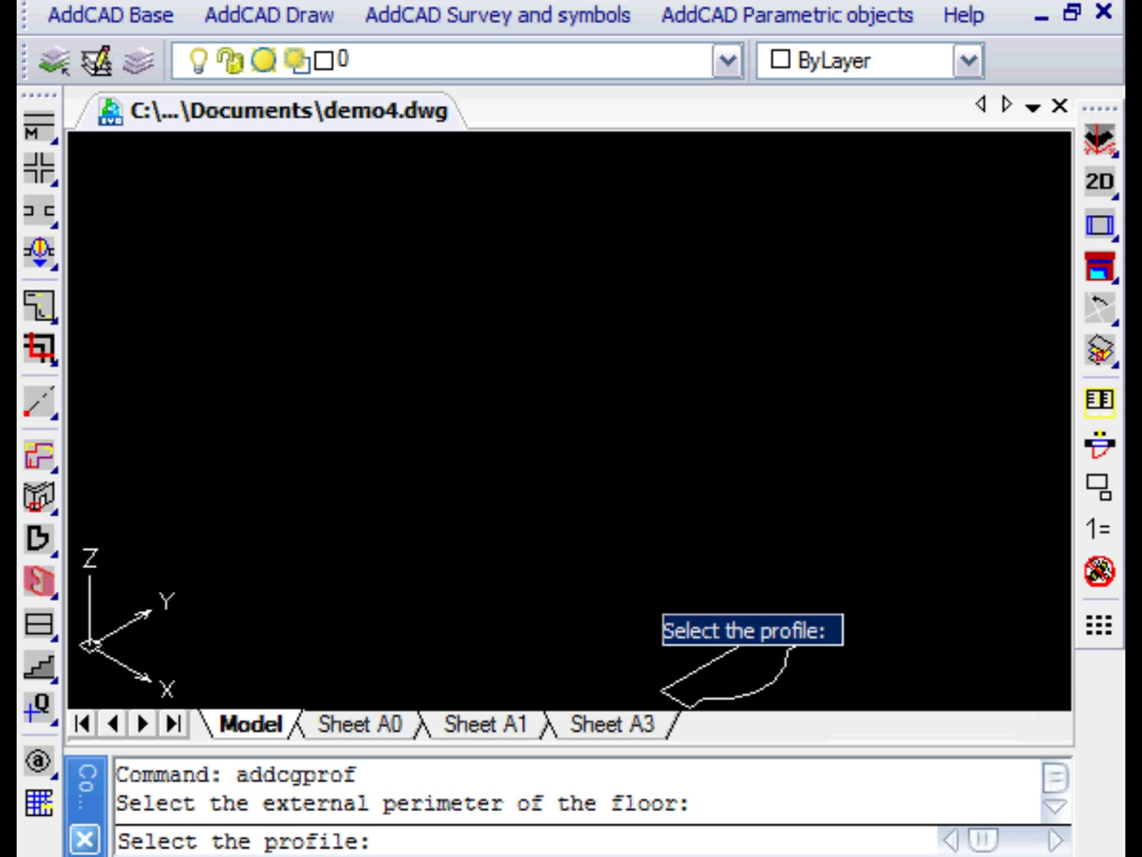
middle_click_drag(643, 589, 576, 517)
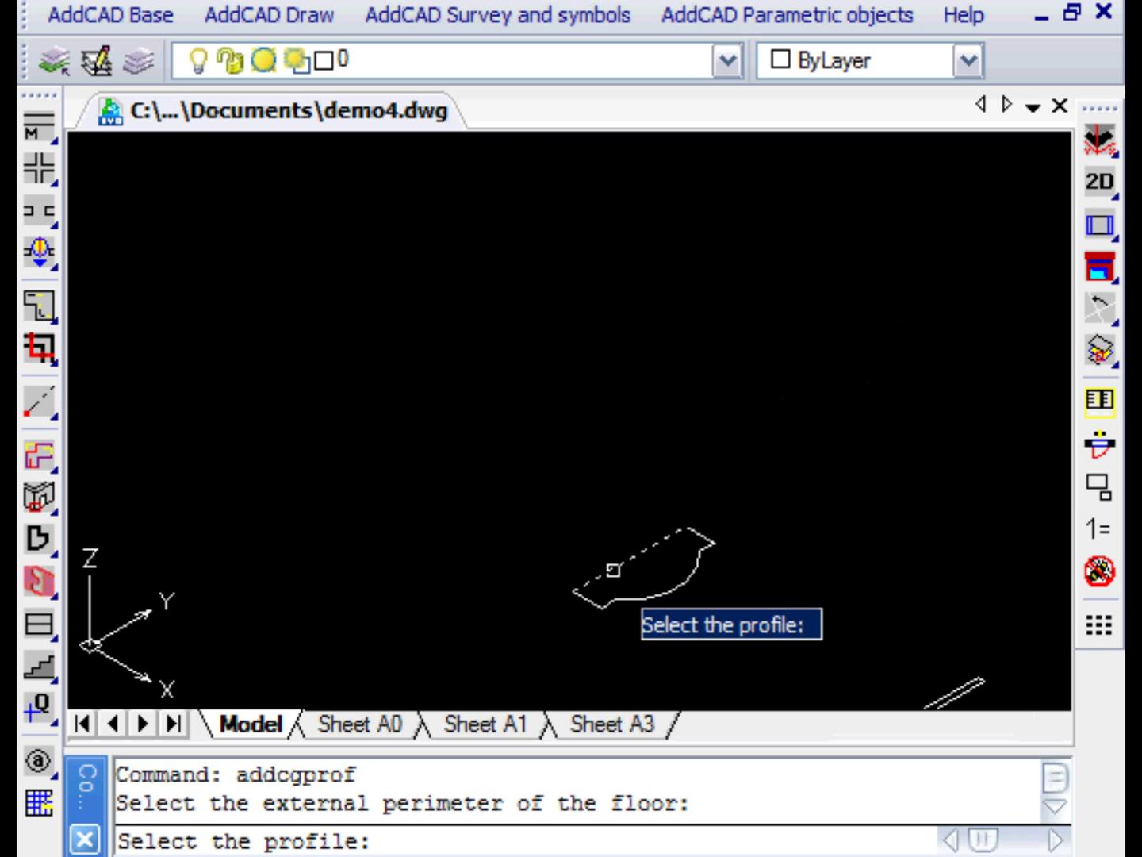
left_click(613, 567)
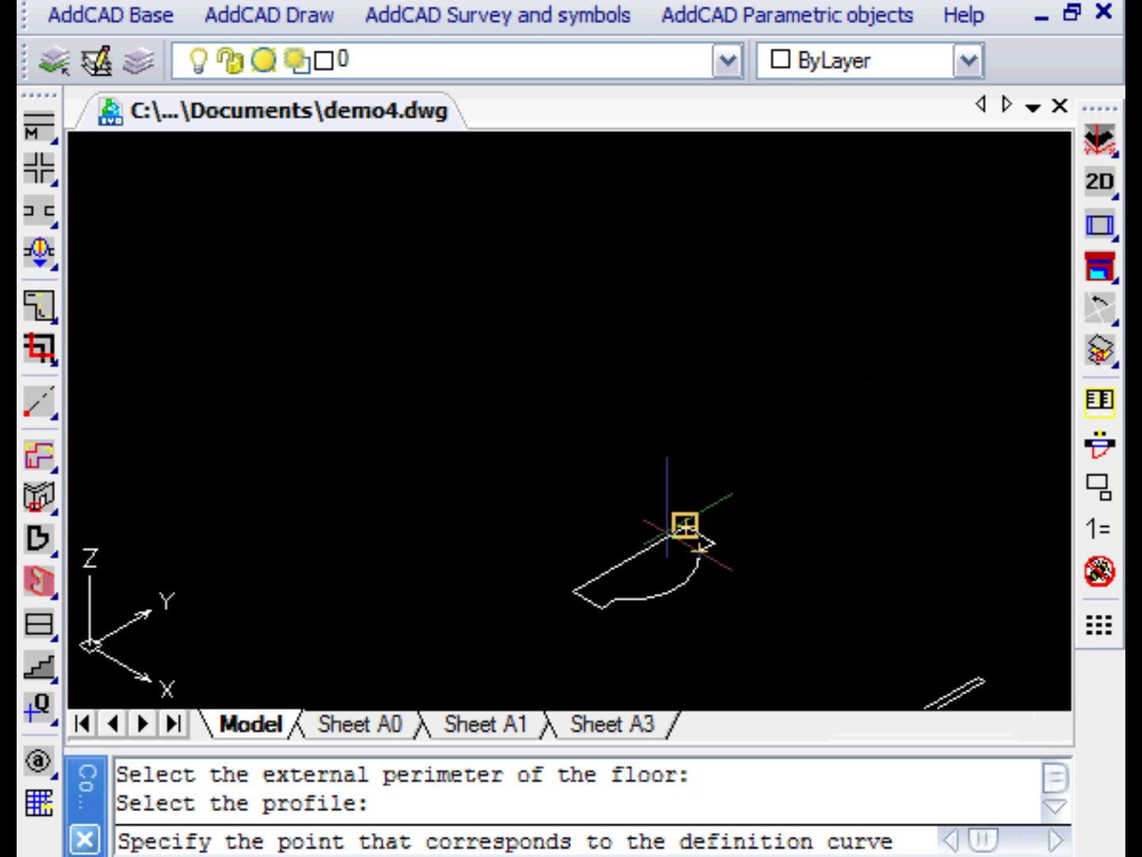
left_click(686, 529)
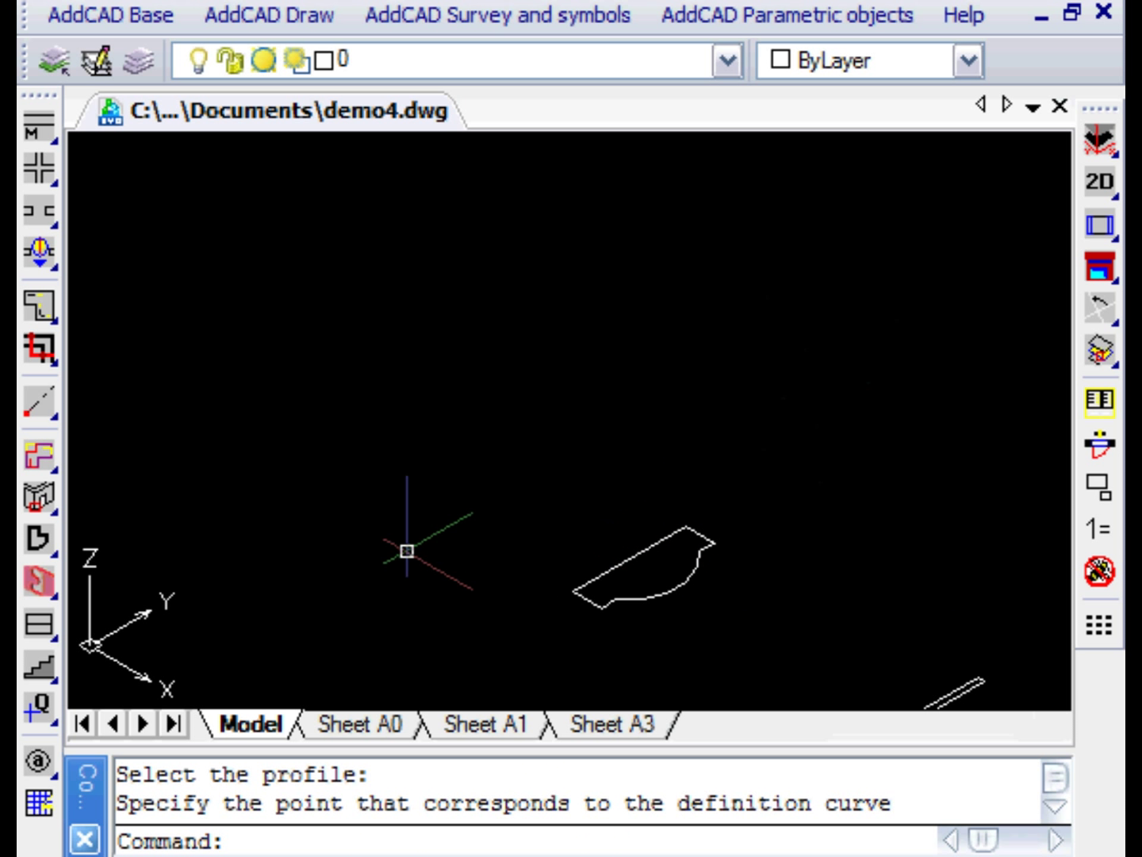
Bring the floor plan back into view and switch the drawing to 3D
scroll(363, 543, "down", 5)
middle_click_drag(305, 528, 862, 611)
middle_click_drag(663, 596, 904, 609)
left_click_drag(1099, 185, 1044, 233)
scroll(563, 478, "up", 2)
Inspect the new eave at the building corner in Hidden visual style
middle_click_drag(612, 436, 610, 489)
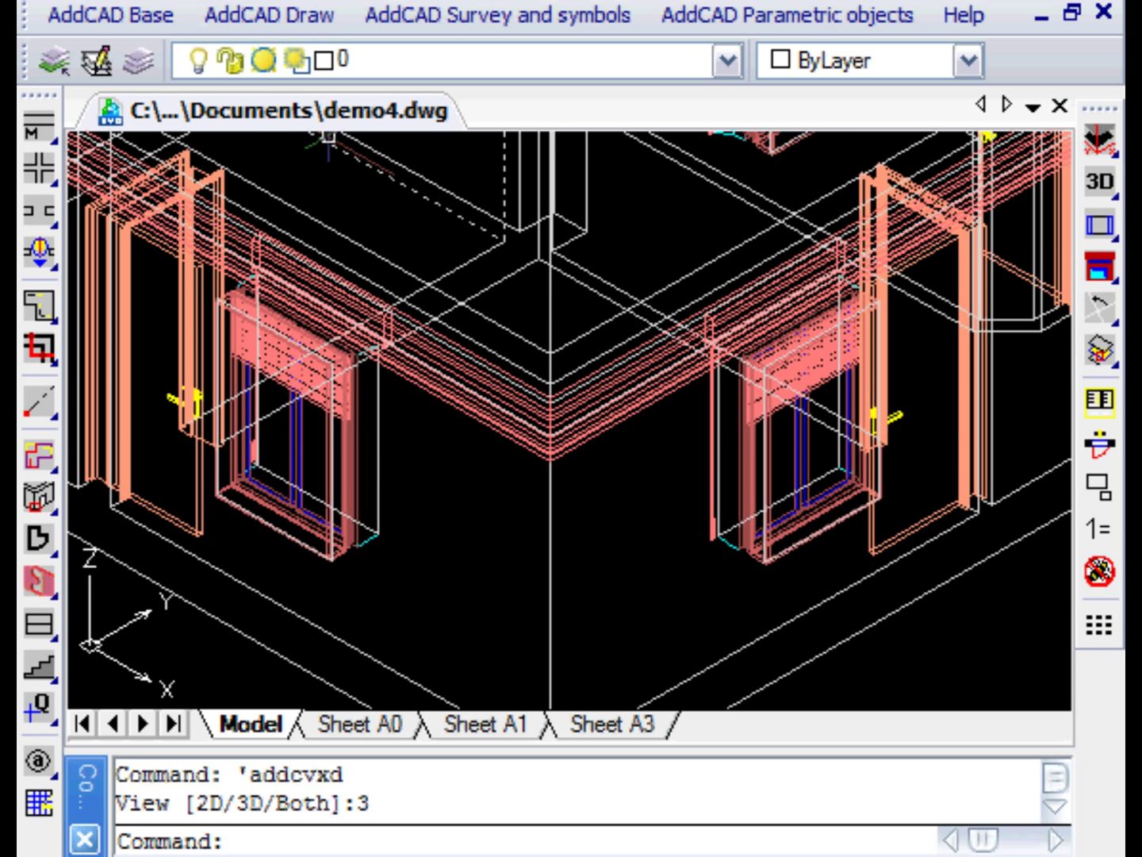
left_click(238, 1)
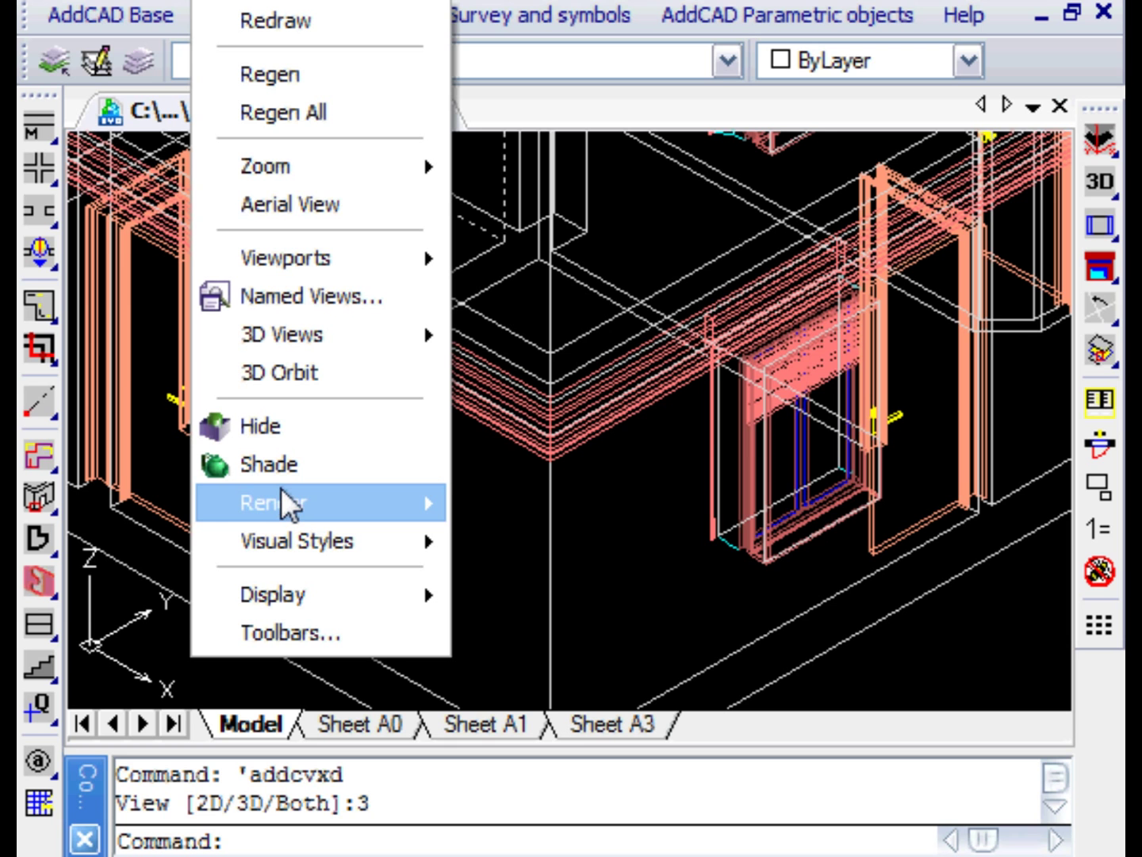
mouse_move(326, 548)
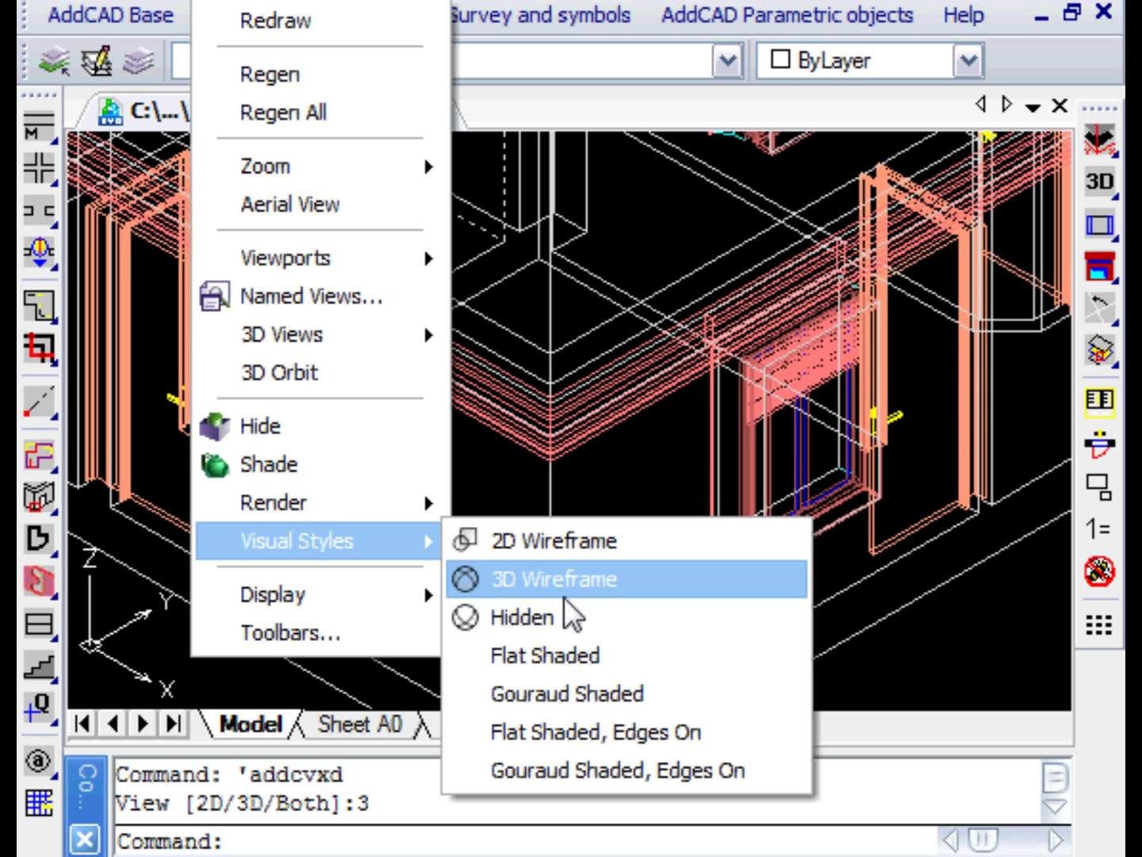
left_click(569, 629)
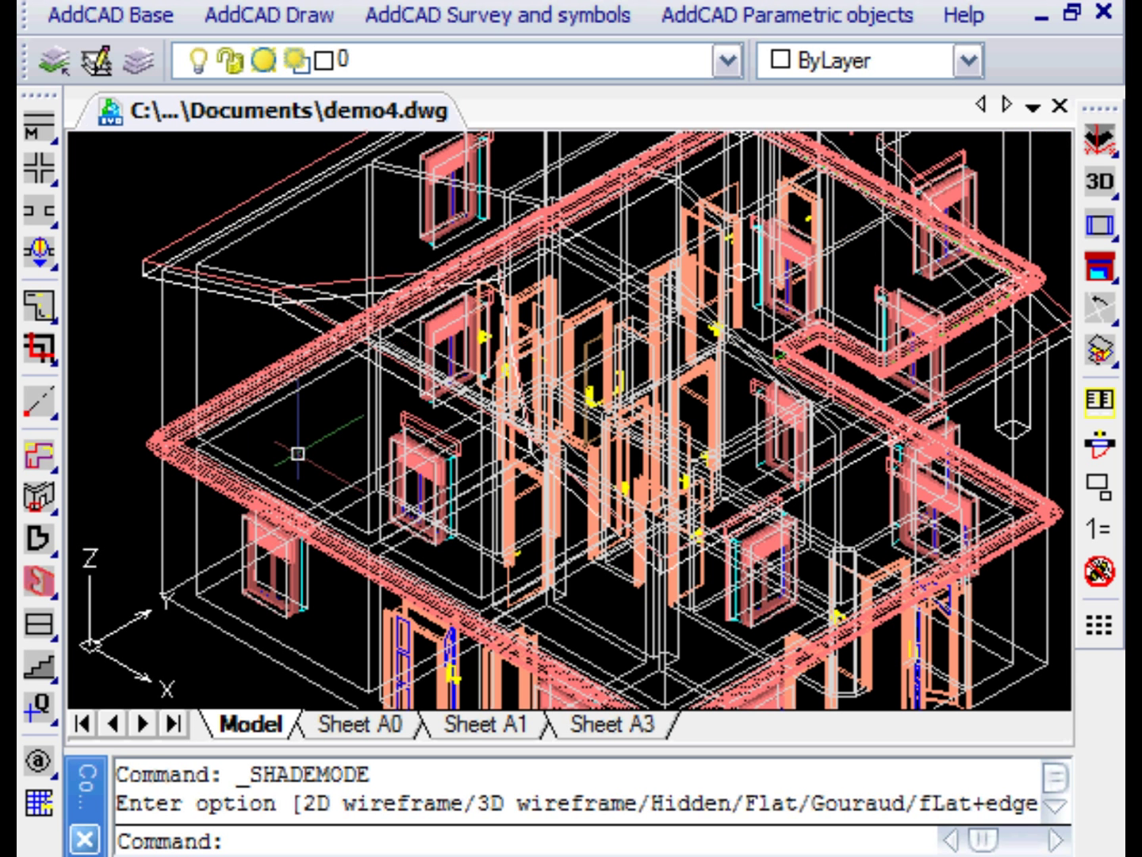
Return to the 2D plan with Roof slabs turned On
left_click_drag(1104, 207, 1045, 187)
mouse_move(1114, 194)
left_mouse_down()
mouse_move(1051, 226)
mouse_move(1047, 395)
left_mouse_up()
middle_click_drag(770, 617, 738, 601)
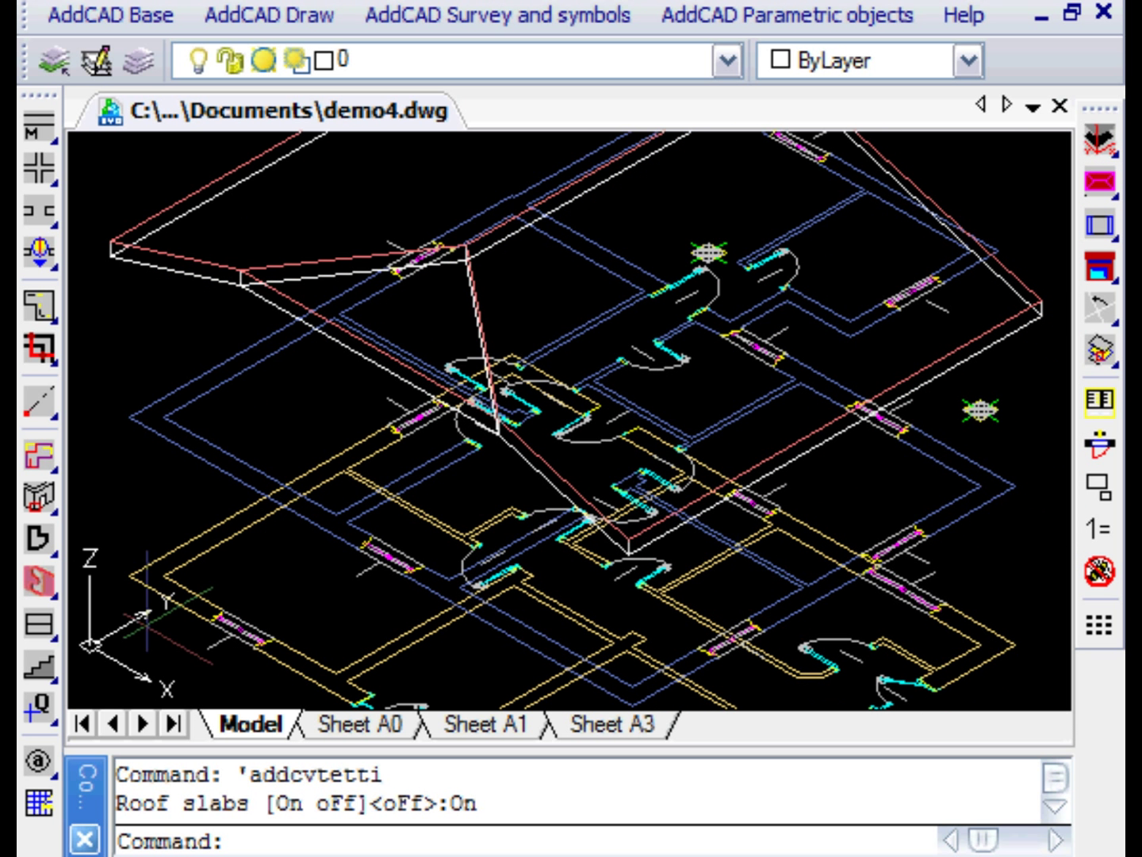
Start the eave profile tool with a Points path and pick the first three roof-edge points
left_click(38, 538)
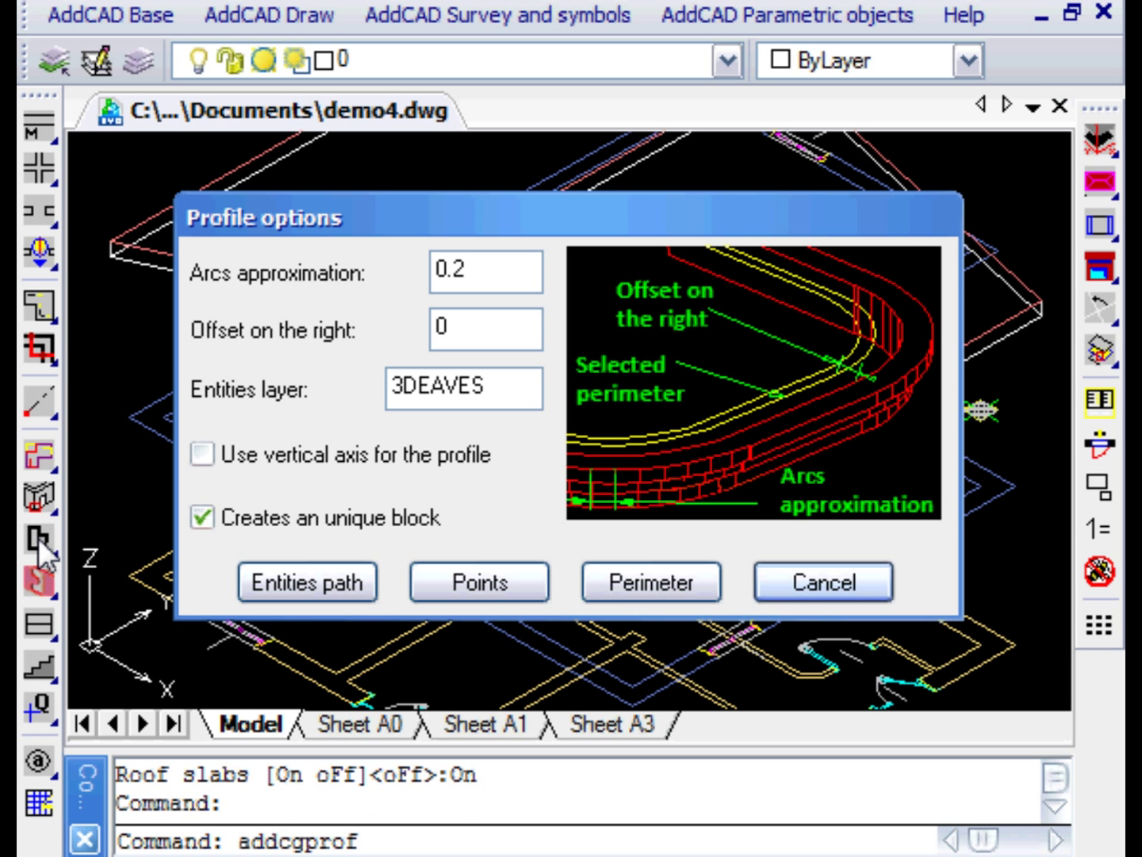
left_click(506, 582)
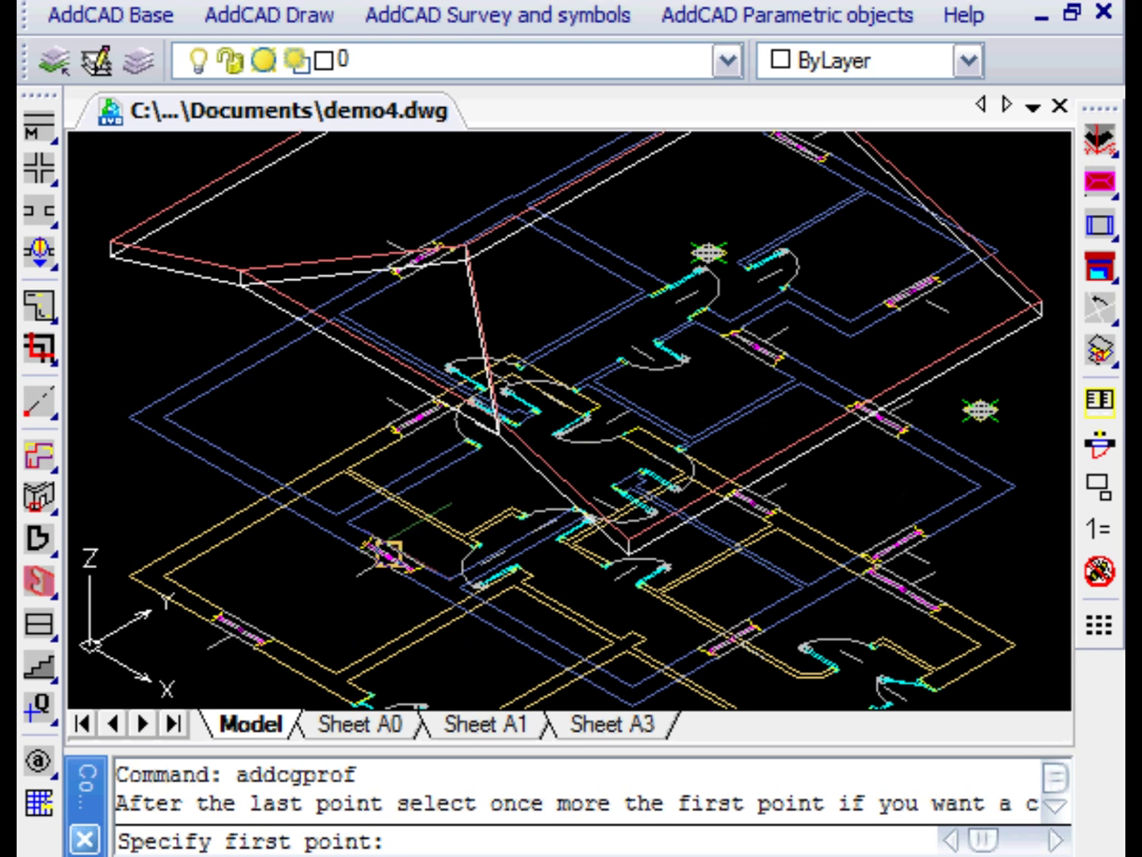
left_click(109, 254)
scroll(159, 285, "up", 3)
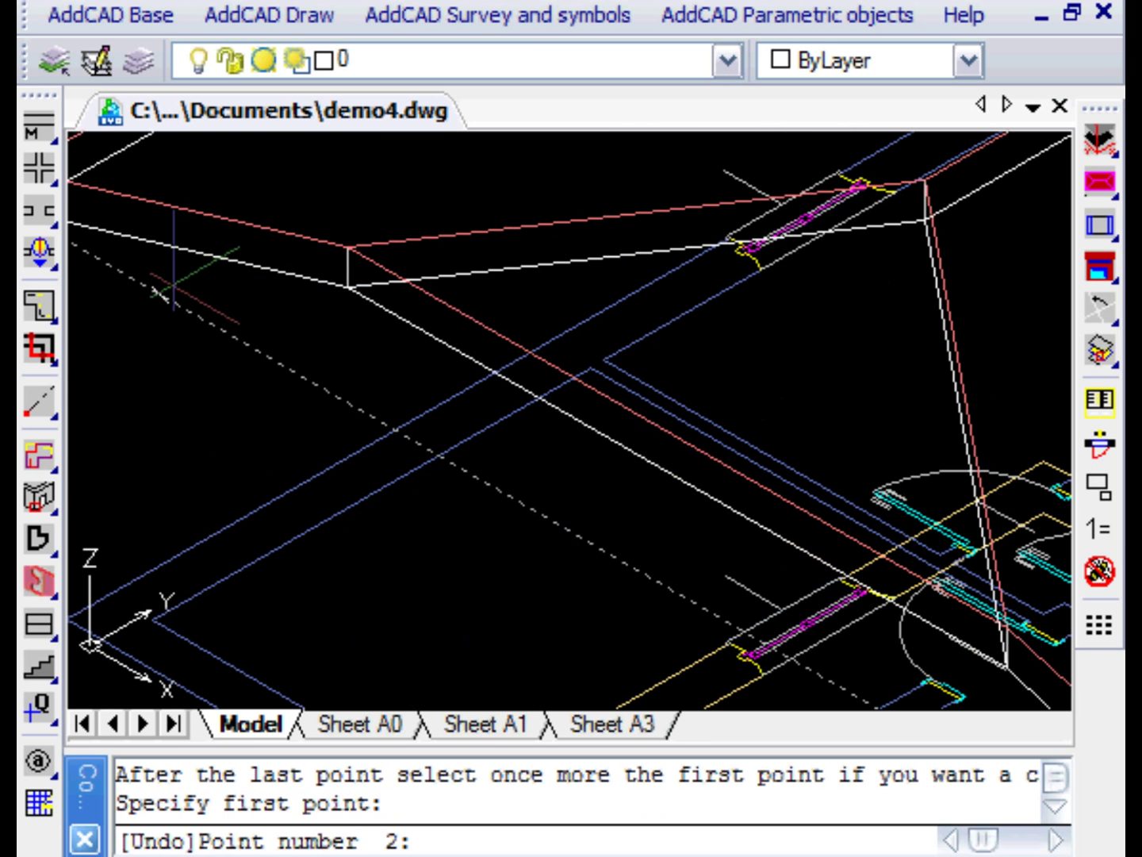
left_click(347, 285)
mouse_move(522, 502)
middle_mouse_down()
mouse_move(138, 409)
mouse_move(126, 373)
middle_mouse_up()
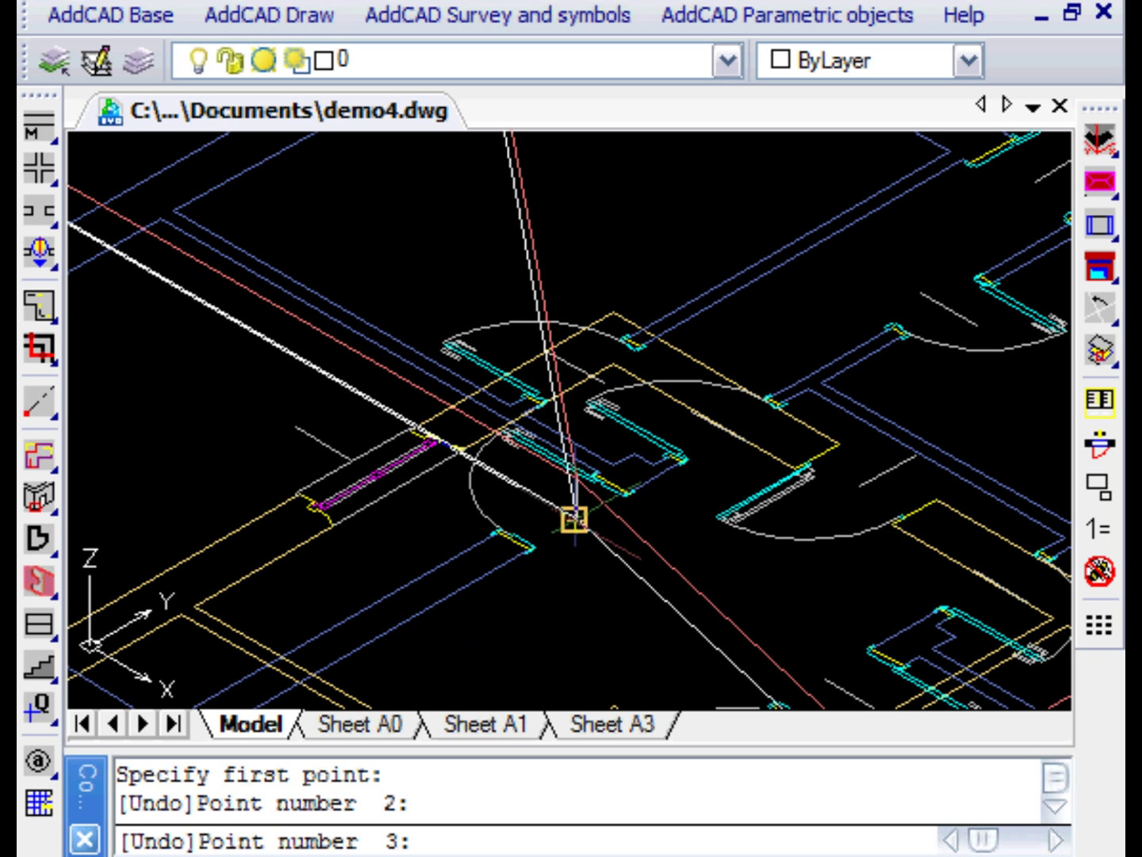
scroll(577, 517, "up", 3)
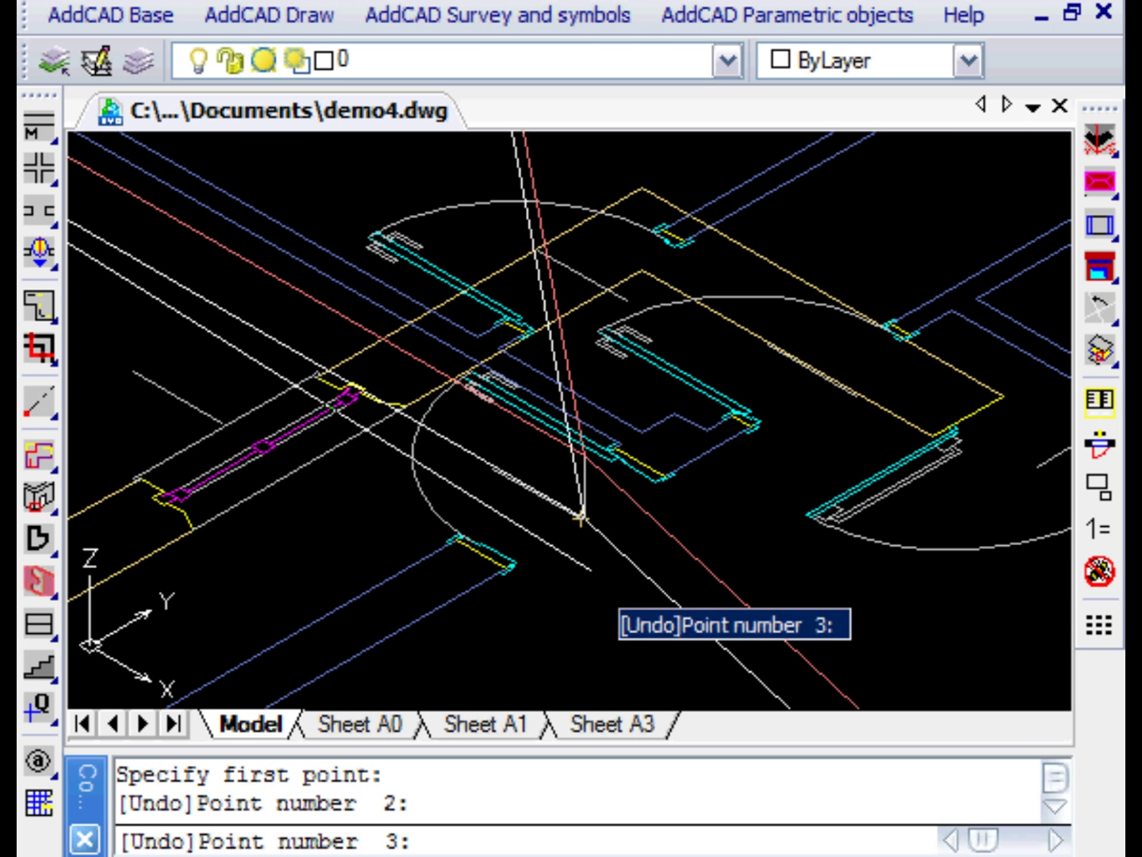
left_click(583, 517)
Pick the fourth and fifth roof-edge points and finish the path
scroll(582, 518, "down", 2)
middle_click_drag(716, 643, 582, 583)
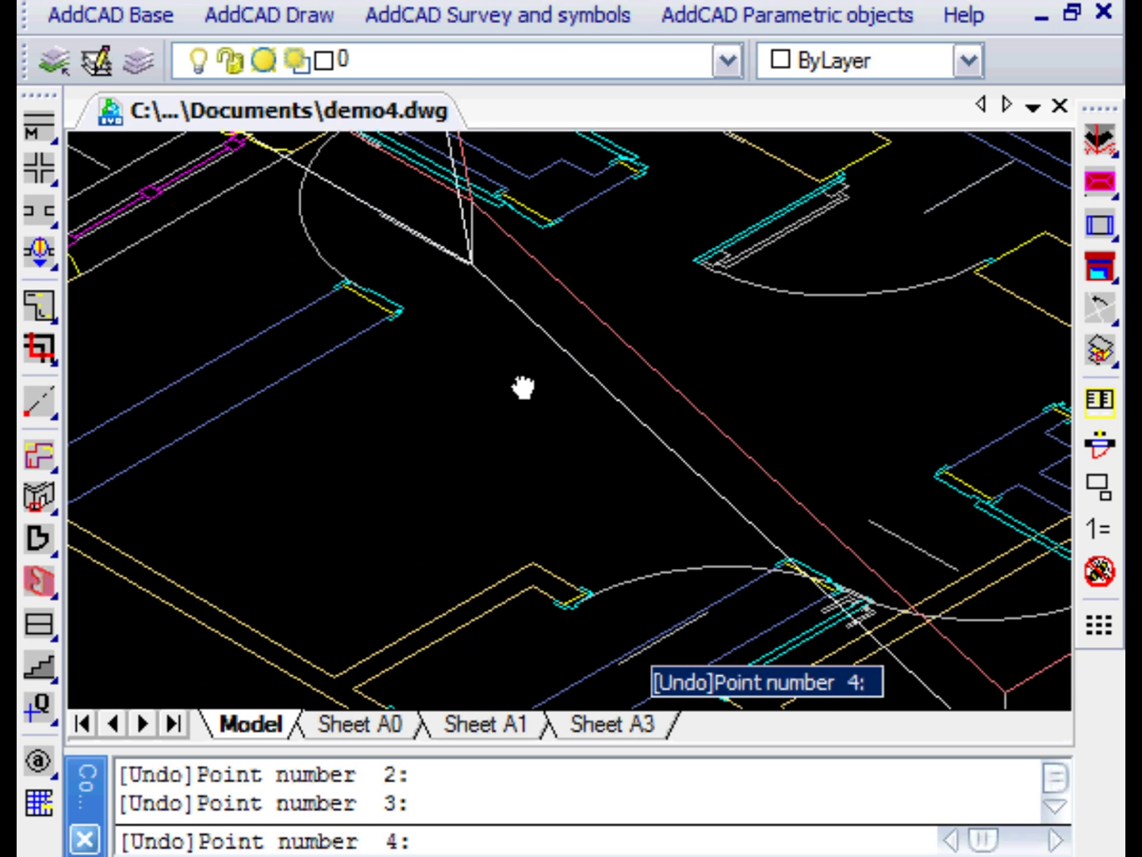
scroll(652, 432, "up", 3)
left_click(955, 660)
middle_click_drag(960, 666, 212, 699)
scroll(738, 420, "down", 3)
scroll(475, 589, "up", 4)
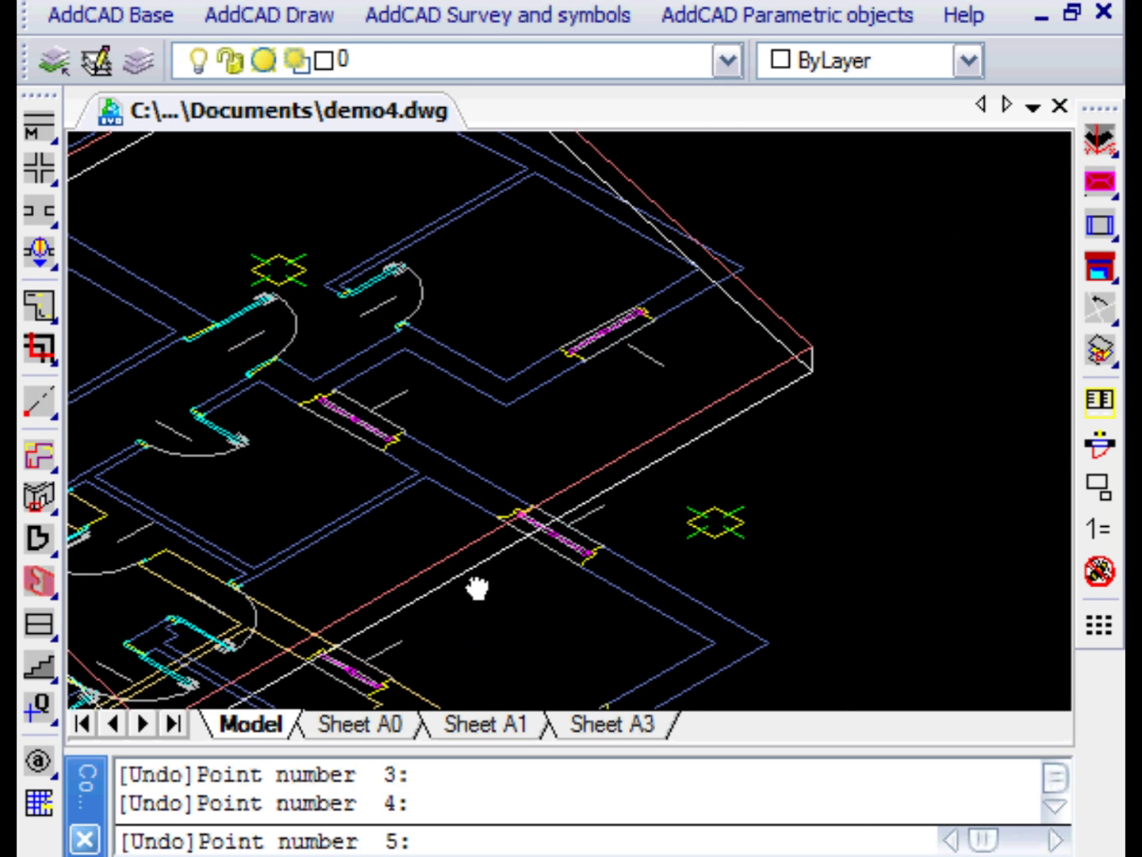
left_click(687, 435)
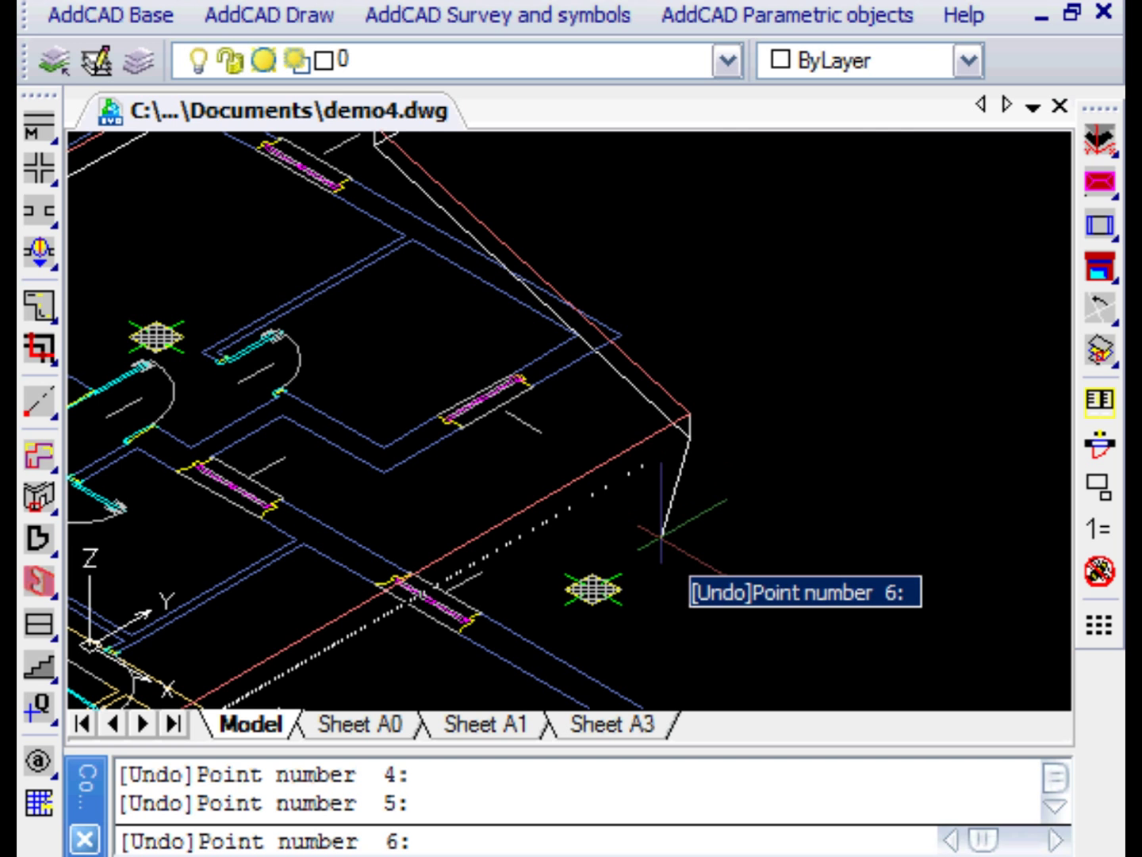
right_click(681, 535)
left_click(738, 558)
Select the lower profile shape and anchor it at its endpoint
middle_click_drag(677, 652, 674, 274)
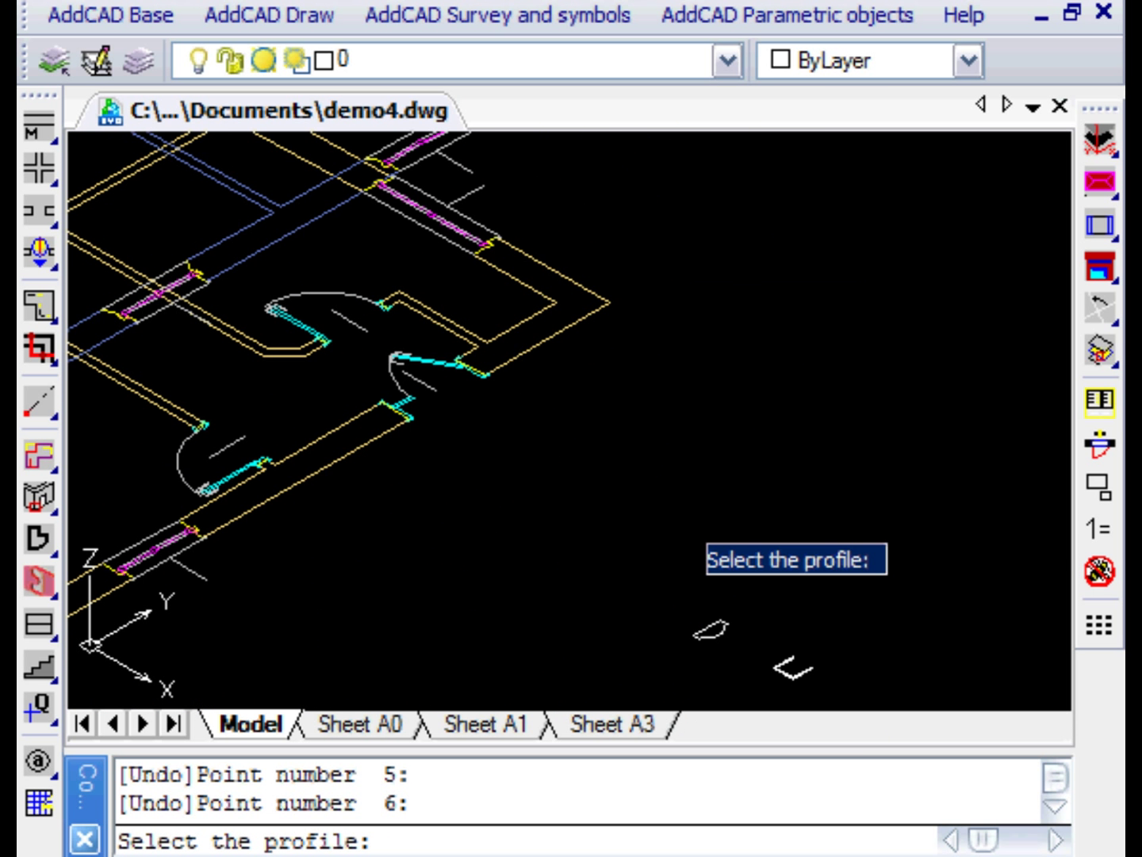
scroll(760, 688, "up", 5)
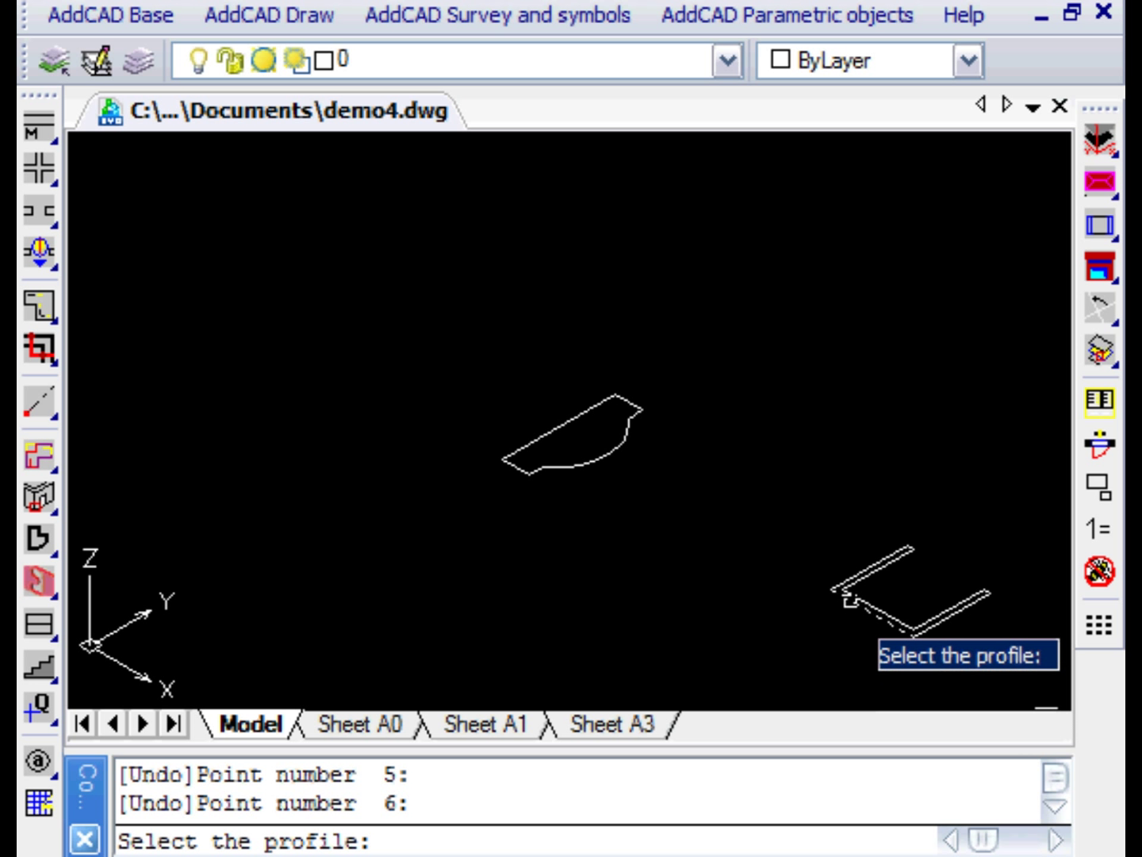
left_click(849, 600)
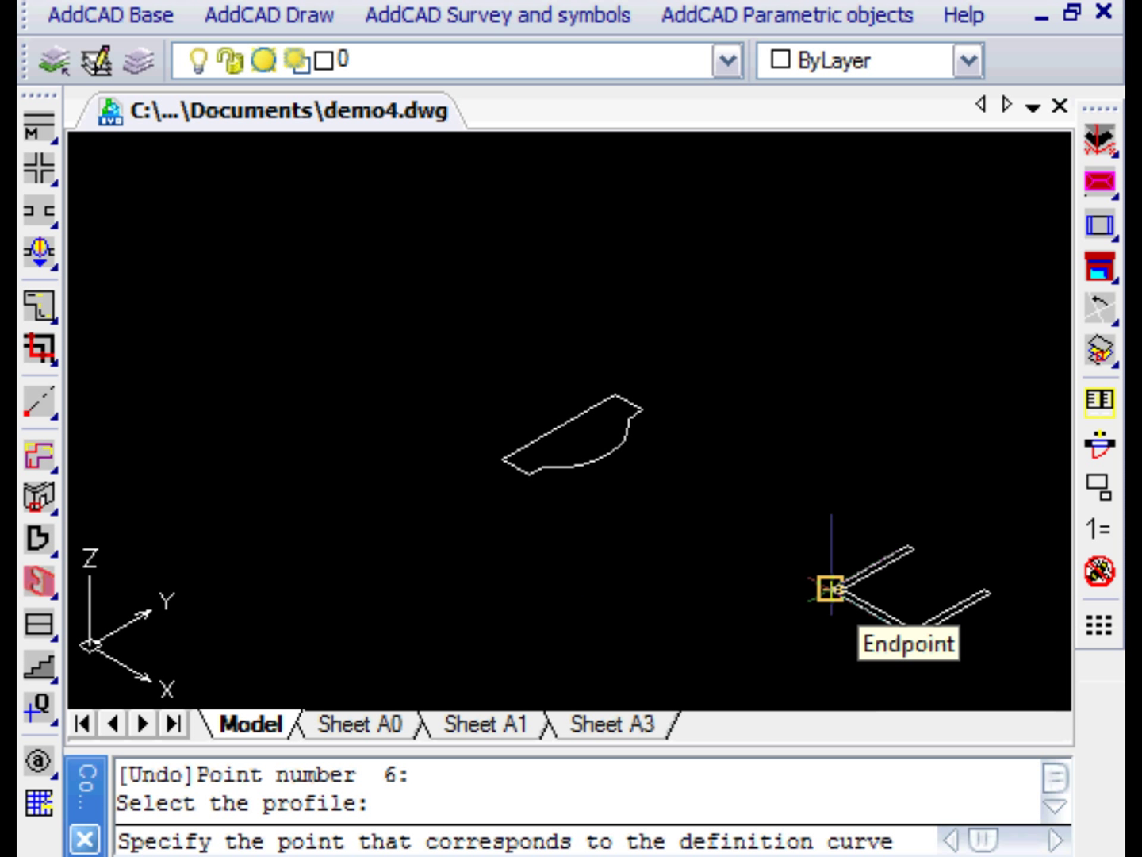
left_click(830, 588)
scroll(375, 425, "down", 2)
scroll(934, 578, "up", 5)
middle_click_drag(460, 516, 492, 531)
scroll(975, 588, "down", 2)
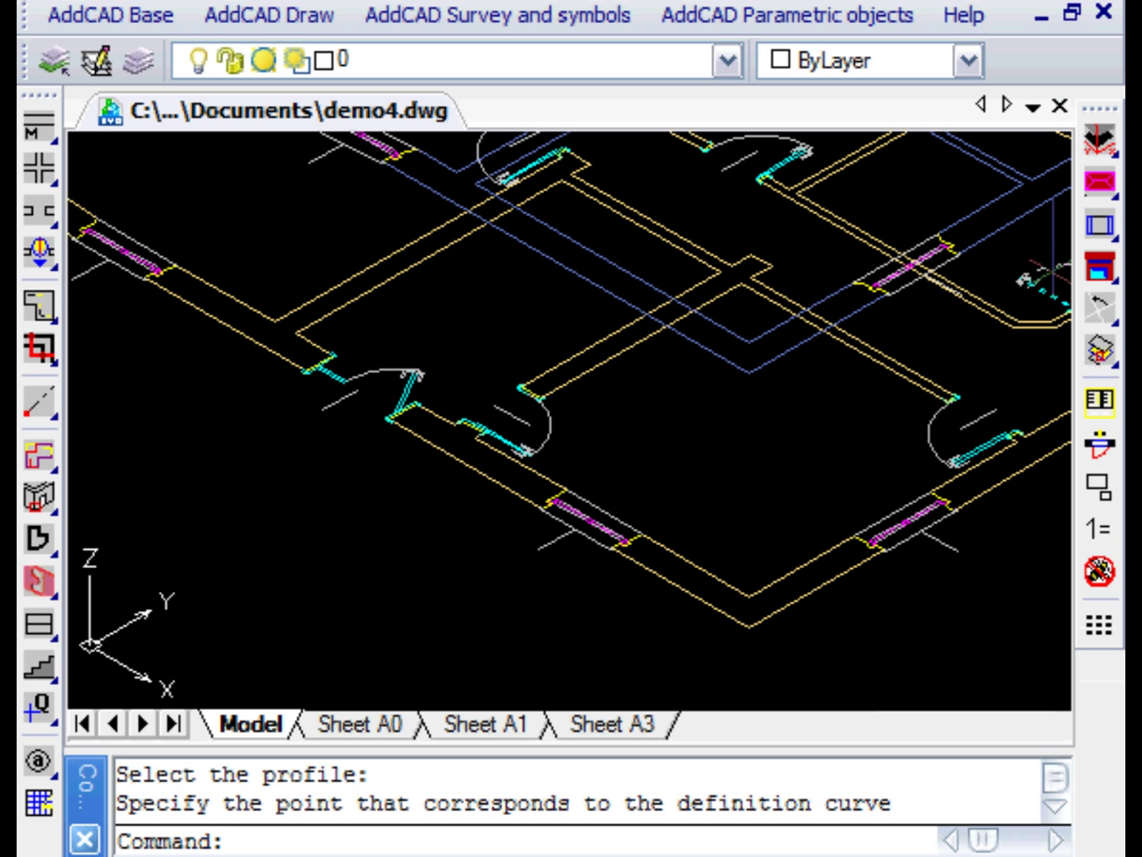
Switch to the 3D model in Hidden visual style and zoom out to see both eaves
left_click_drag(1106, 180, 1046, 231)
middle_click_drag(695, 429, 681, 746)
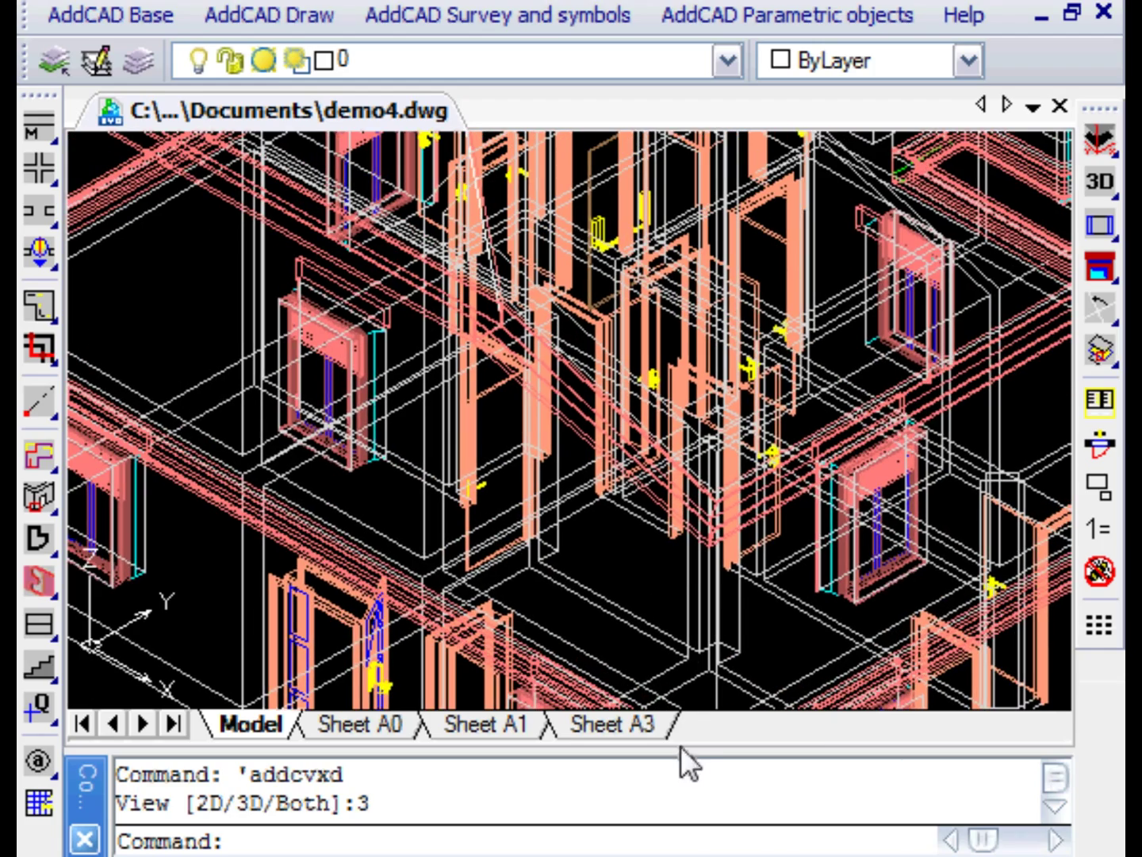
middle_click_drag(556, 513, 721, 701)
left_click(222, 1)
mouse_move(373, 547)
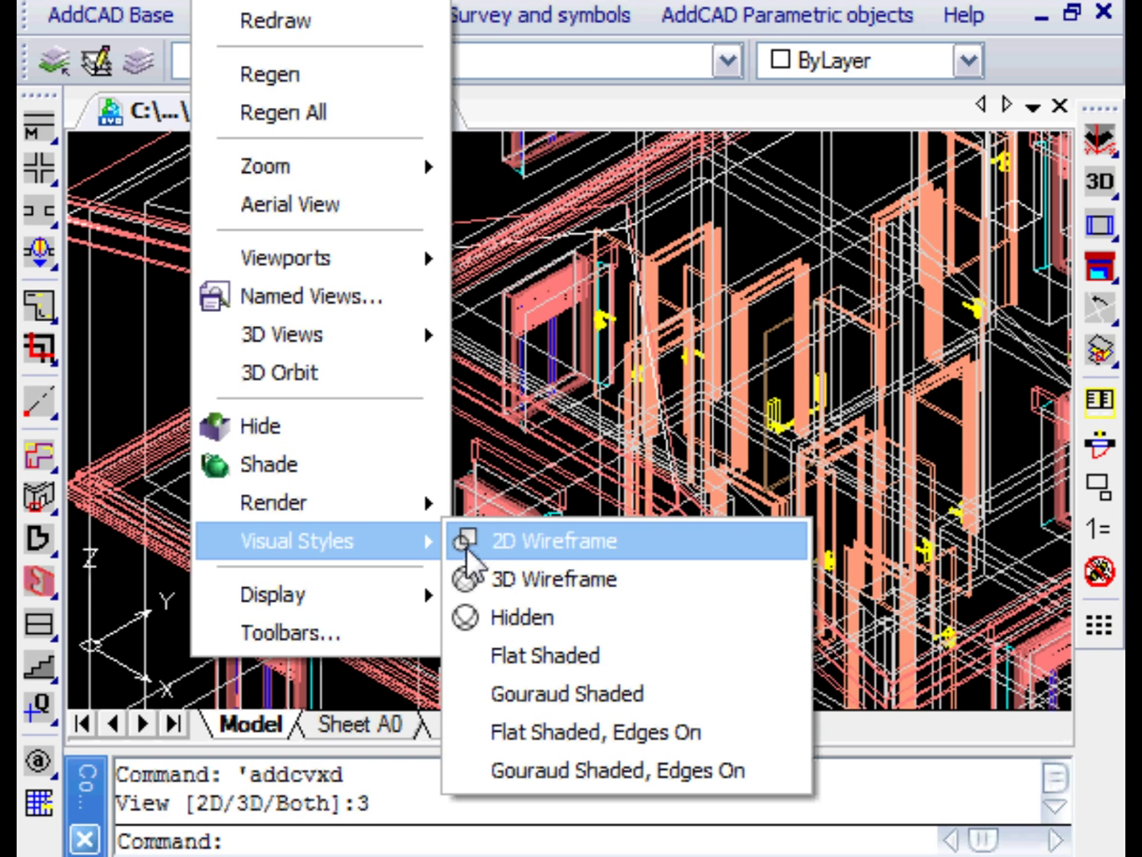
left_click(560, 617)
scroll(558, 618, "up", 5)
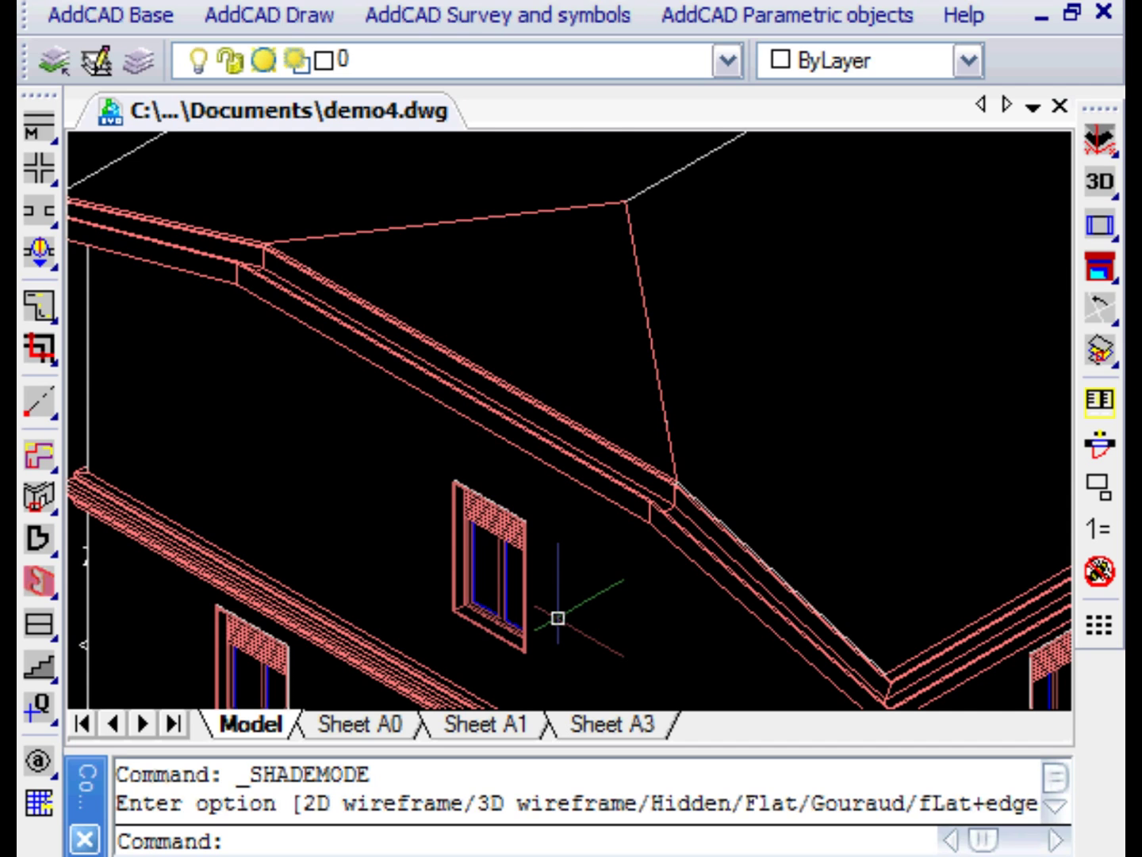
scroll(415, 451, "down", 5)
scroll(415, 451, "down", 5)
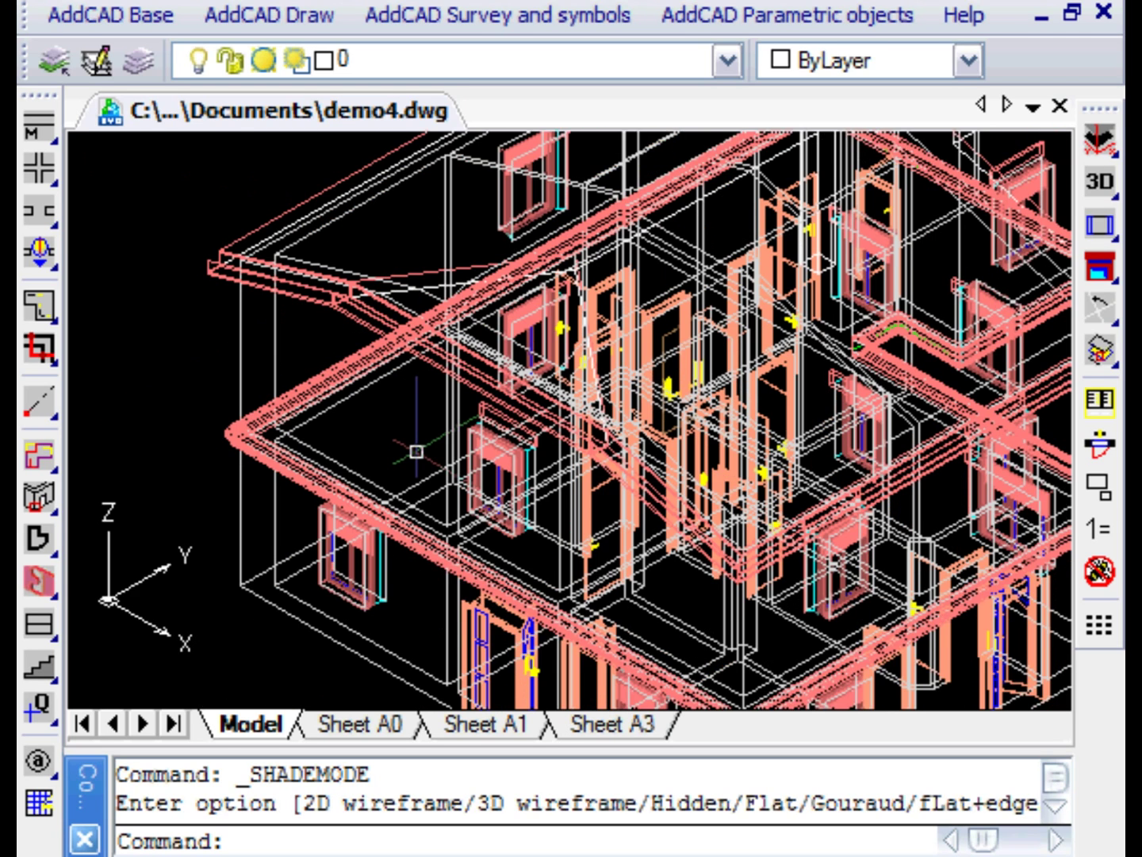